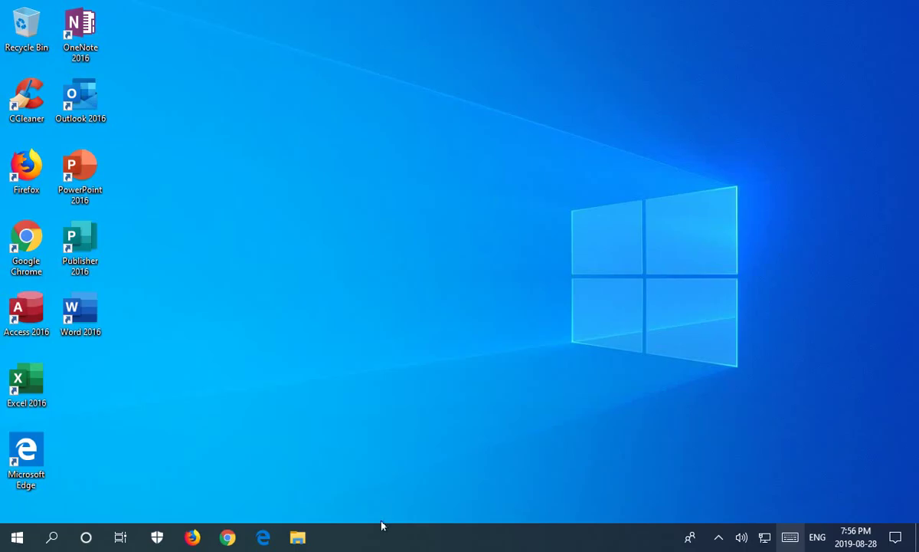
# - Search for the Disk Clean-up app and run it as administrator
pyautogui.click(17, 537)
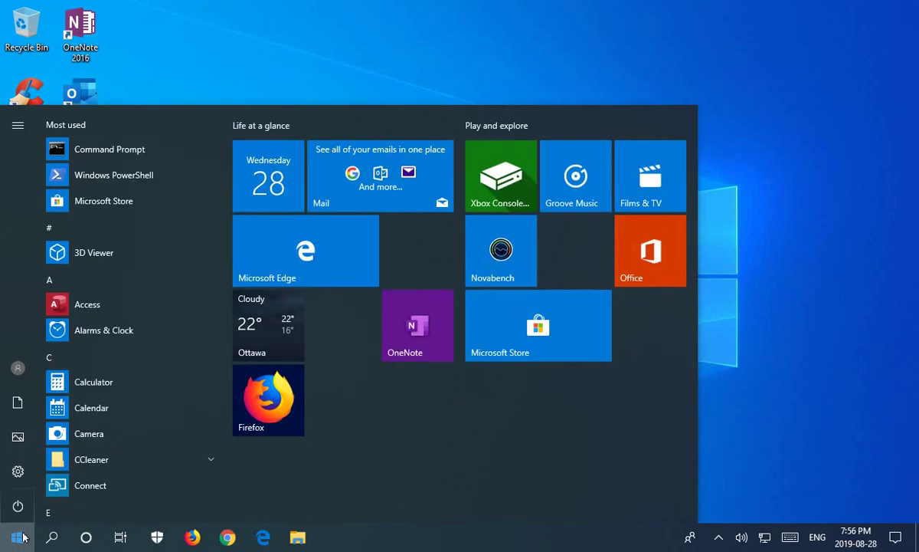
pyautogui.write('disk')
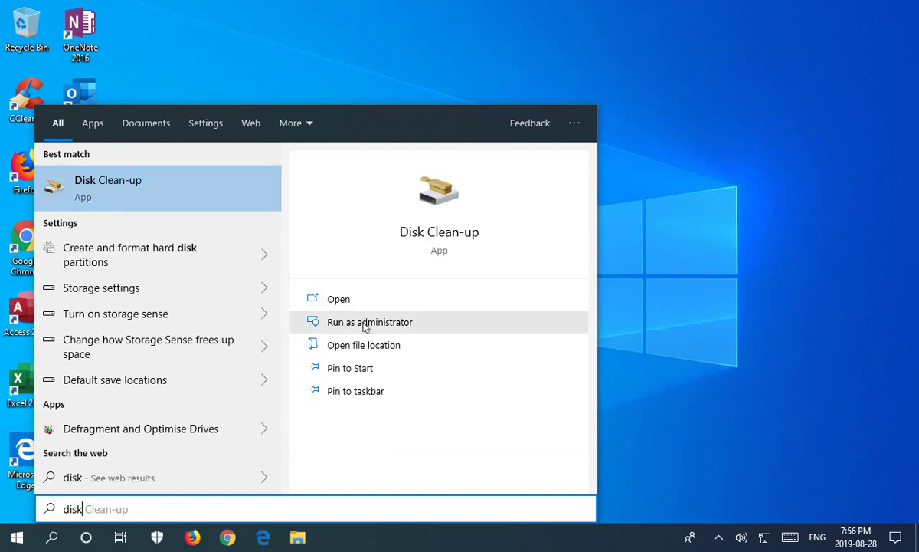
pyautogui.rightClick(195, 198)
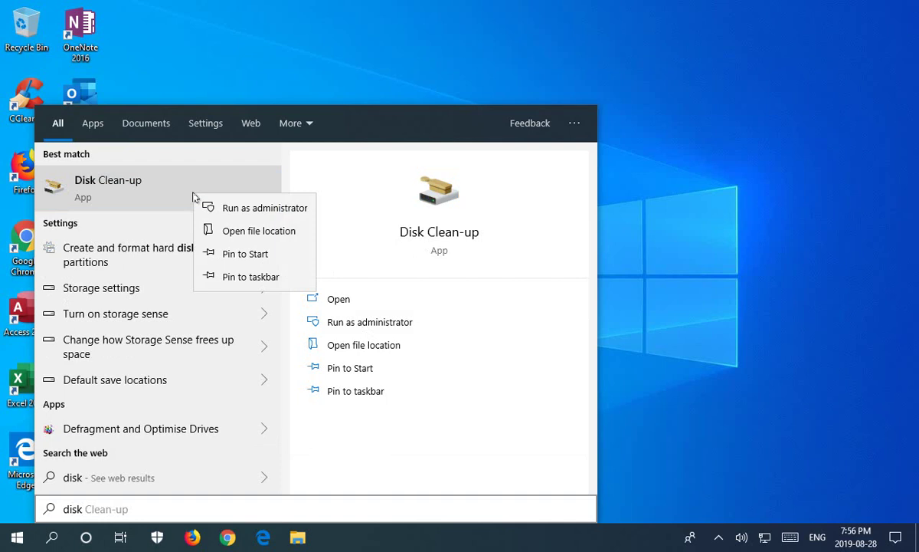
pyautogui.click(257, 209)
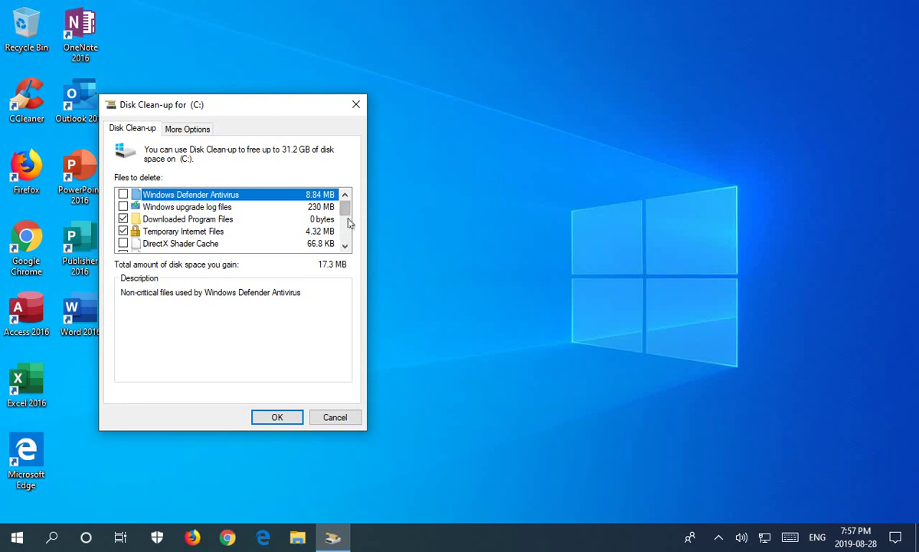
# - Select Windows Defender Antivirus, Windows upgrade log files and DirectX Shader Cache for deletion from drive C:
pyautogui.moveTo(345, 209)
pyautogui.mouseDown()
pyautogui.moveTo(347, 236)
pyautogui.moveTo(345, 205)
pyautogui.mouseUp()
pyautogui.click(123, 207)
pyautogui.click(123, 195)
pyautogui.click(124, 243)
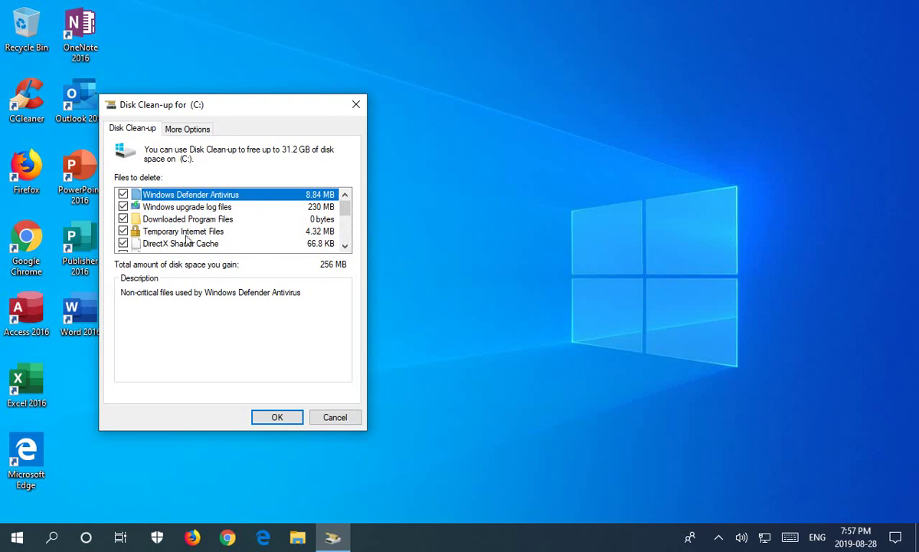
# - Also mark Downloads, Language Resource Files, Previous Windows installation(s), Recycle Bin and Temporary files for deletion
pyautogui.scroll(-2, 176, 224)
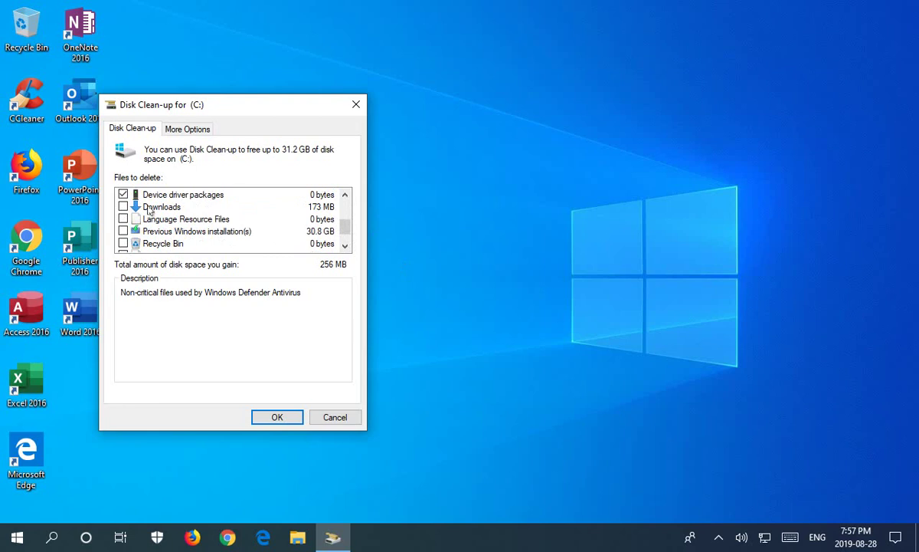
pyautogui.click(125, 207)
pyautogui.click(123, 219)
pyautogui.click(123, 231)
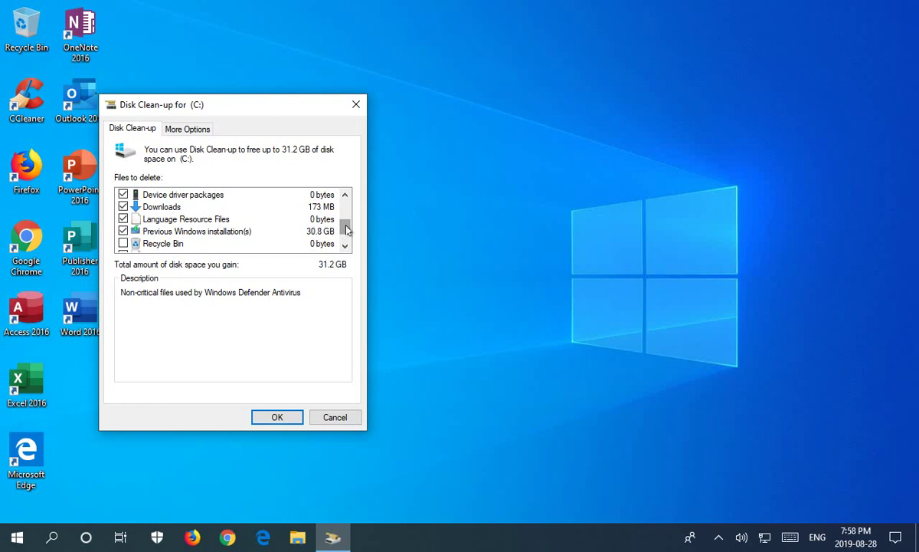
pyautogui.moveTo(345, 227); pyautogui.dragTo(345, 232)
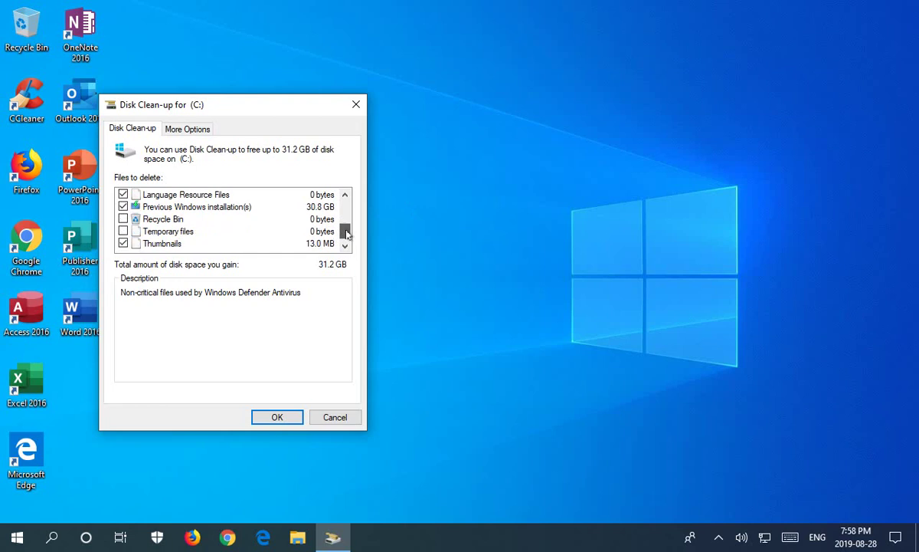
pyautogui.click(123, 219)
pyautogui.click(124, 230)
# - Start the clean-up and agree to permanently delete the selected files, including the previous Windows installations
pyautogui.click(278, 418)
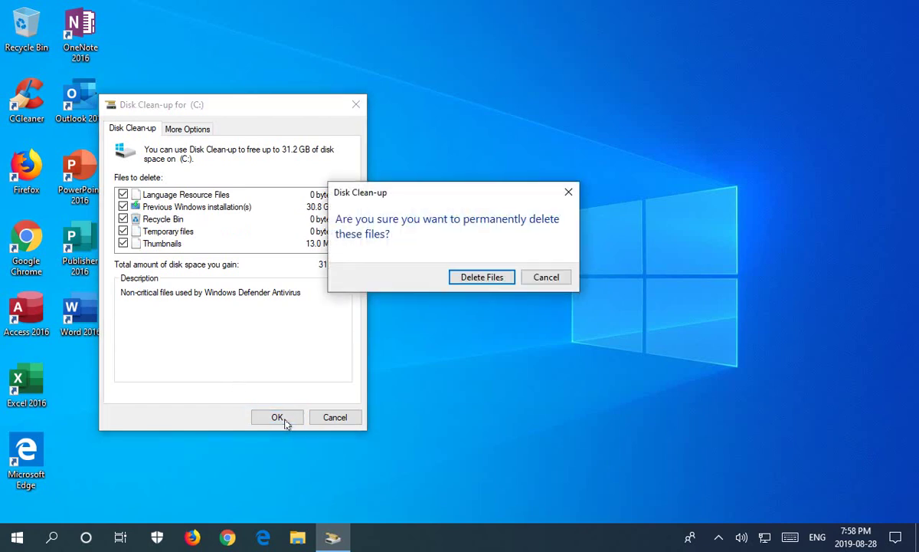
pyautogui.click(481, 277)
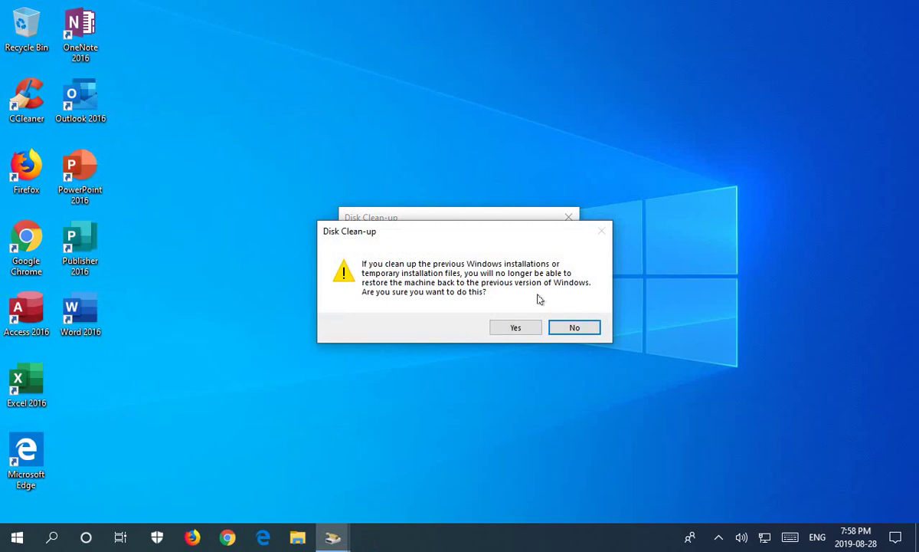
pyautogui.click(510, 326)
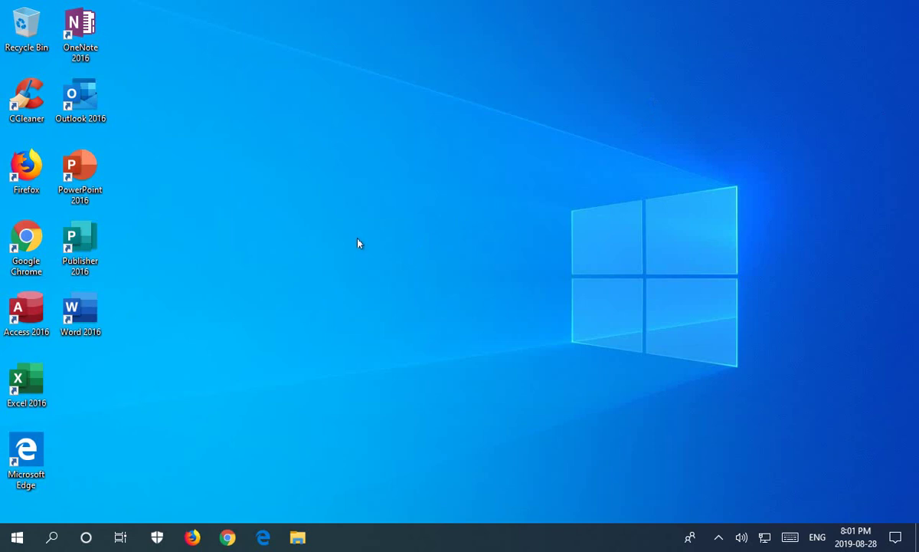
# - Switch to Firefox, go to ccleaner.com and open the download page for the CCleaner Free version
pyautogui.click(192, 536)
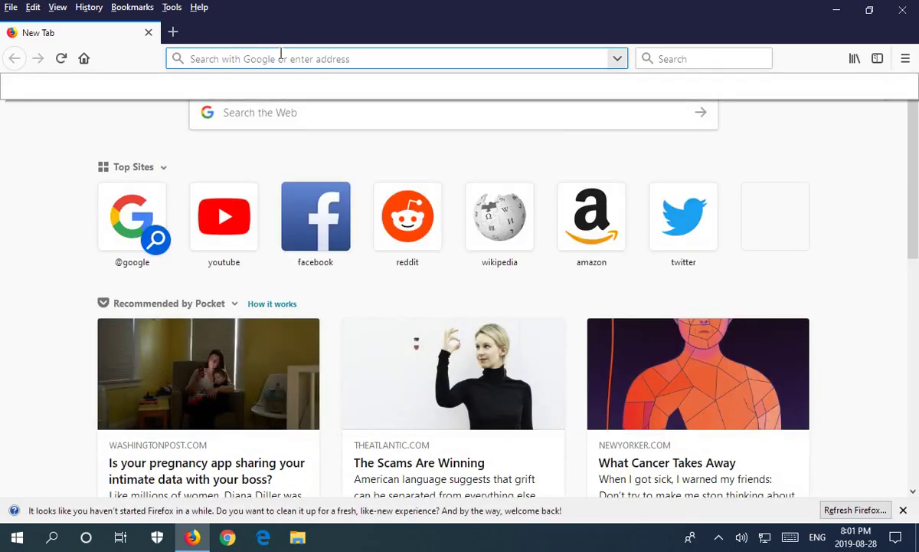
pyautogui.write('ccleaner.com')
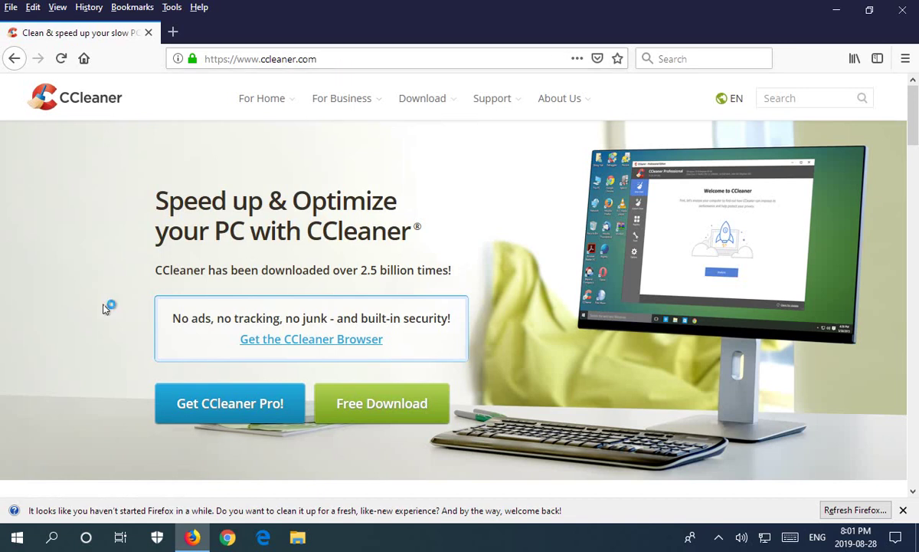
pyautogui.scroll(-3, 379, 406)
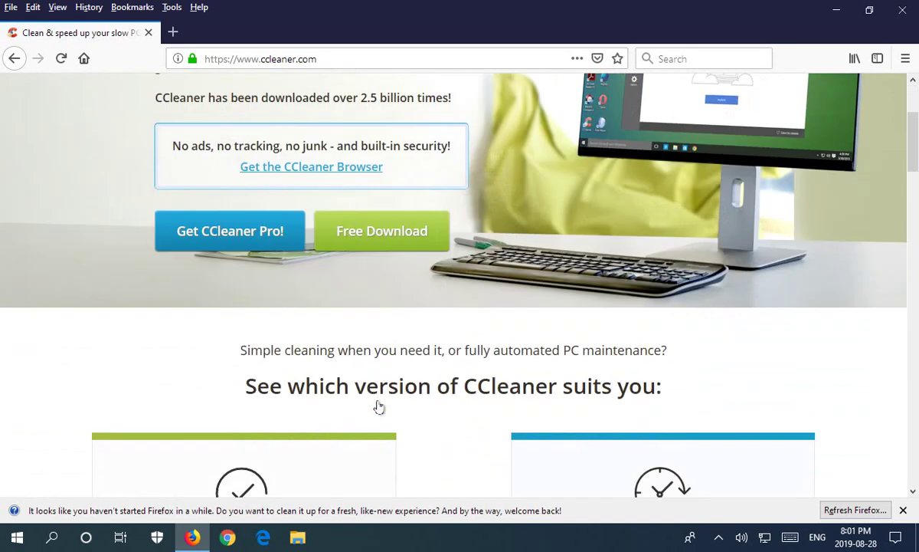
pyautogui.scroll(-3, 379, 406)
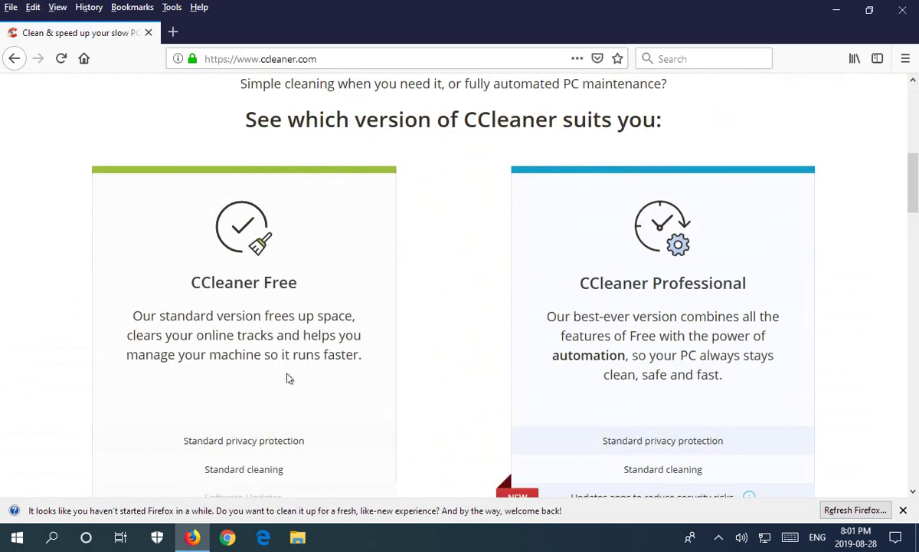
pyautogui.scroll(-1, 288, 376)
pyautogui.scroll(-3, 276, 387)
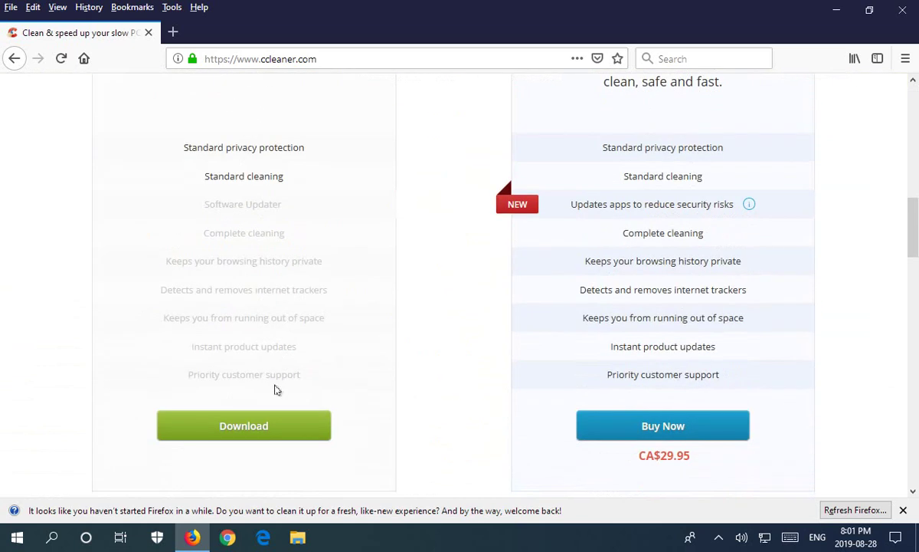
pyautogui.click(246, 427)
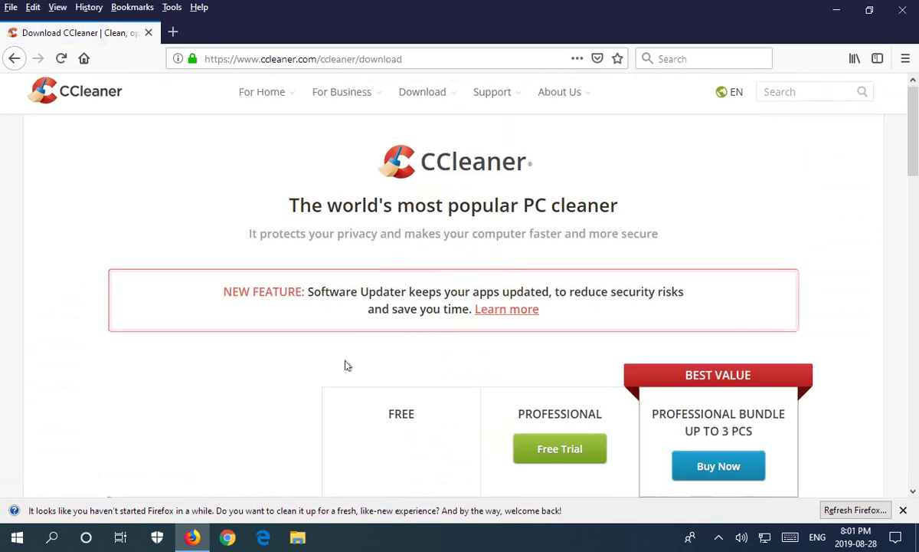
# - Download the Free edition of CCleaner and save the installer file ccsetup561.exe
pyautogui.scroll(-5, 345, 366)
pyautogui.scroll(-5, 410, 313)
pyautogui.scroll(1, 410, 218)
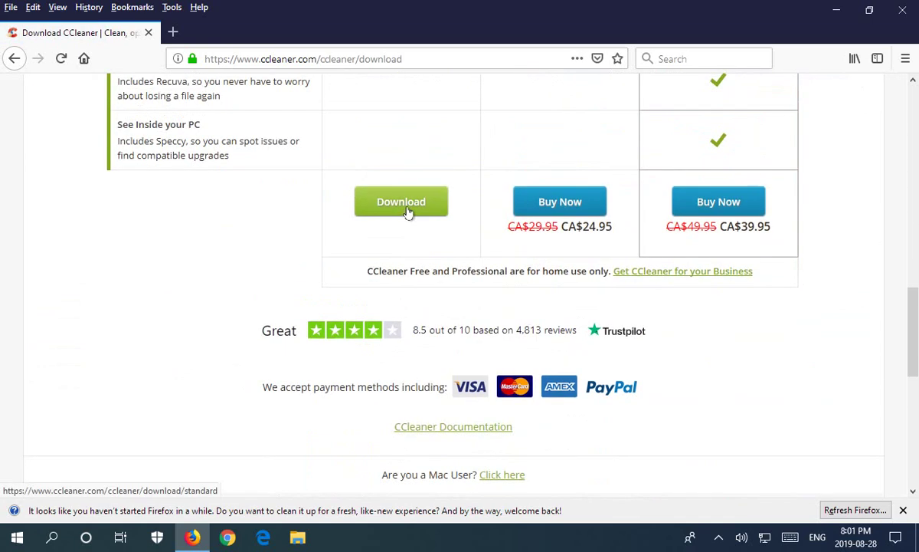
pyautogui.click(406, 207)
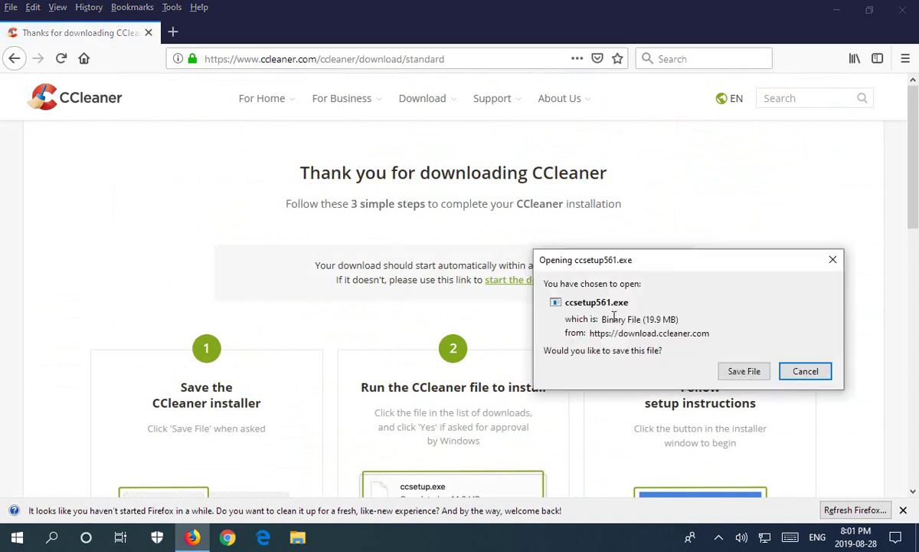
pyautogui.click(735, 371)
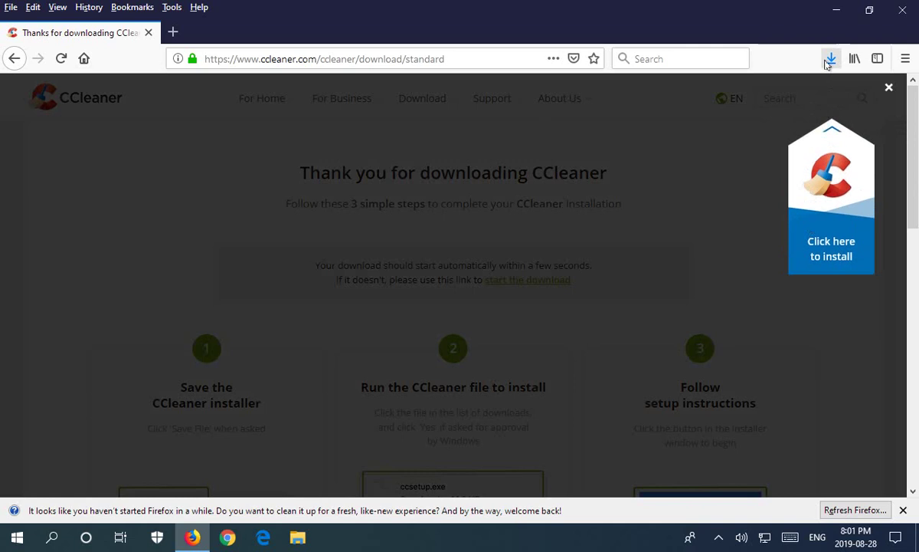
# - Run the downloaded ccsetup561.exe, allow it to make changes to the device, and minimize the browser
pyautogui.click(827, 63)
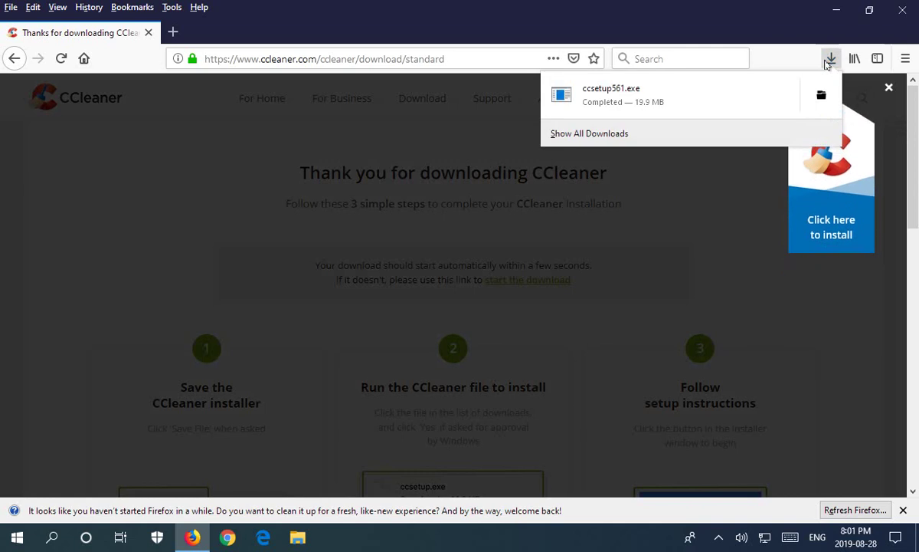
pyautogui.click(617, 95)
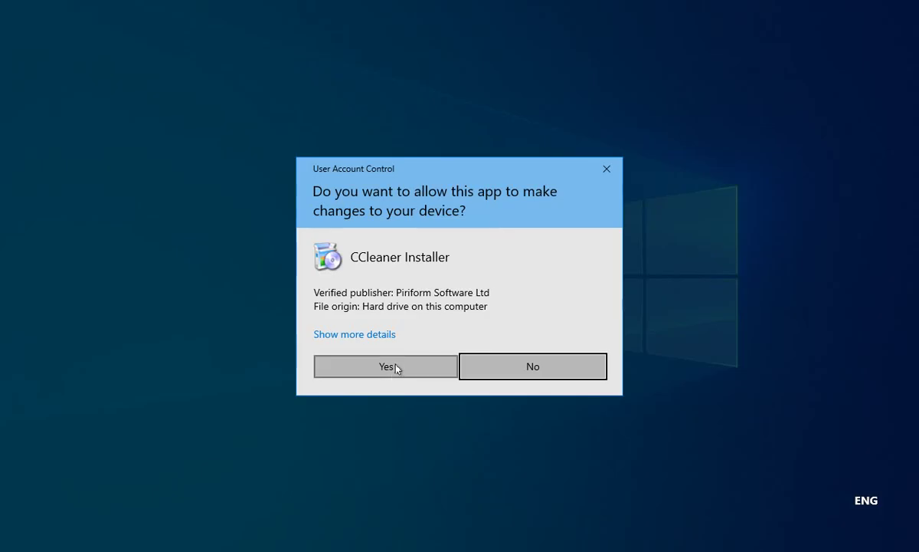
pyautogui.click(396, 368)
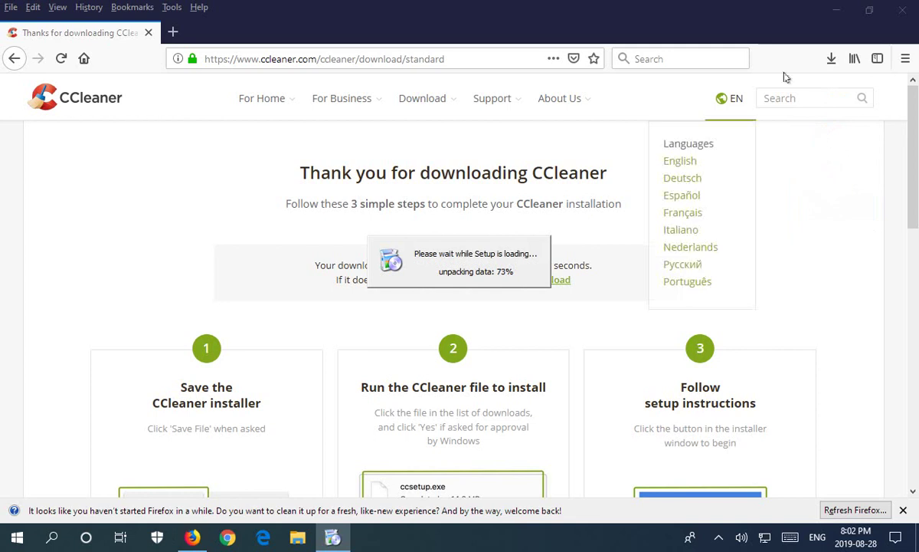
pyautogui.click(837, 9)
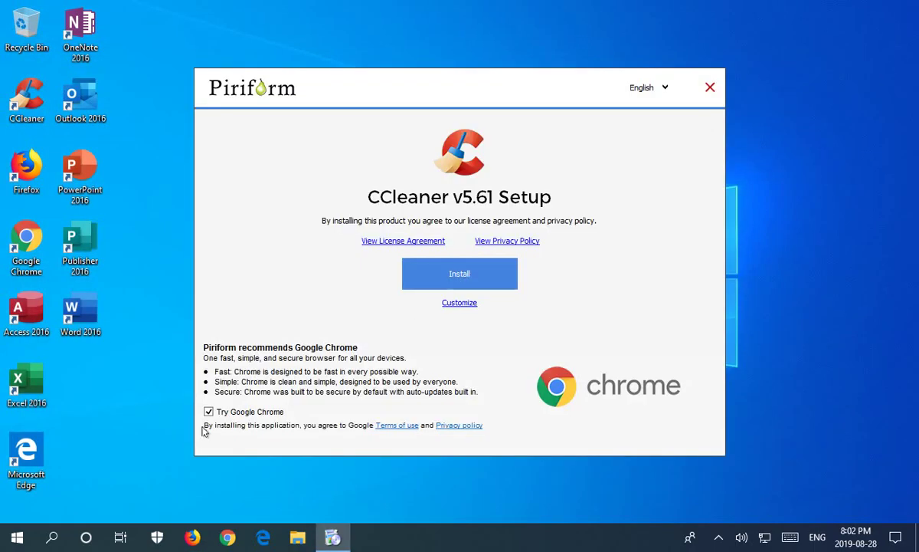
# - Decline the Google Chrome offer and customize the setup to exclude both Recycle Bin context menu options and Intelligent Cookie Scan
pyautogui.click(210, 413)
pyautogui.click(468, 305)
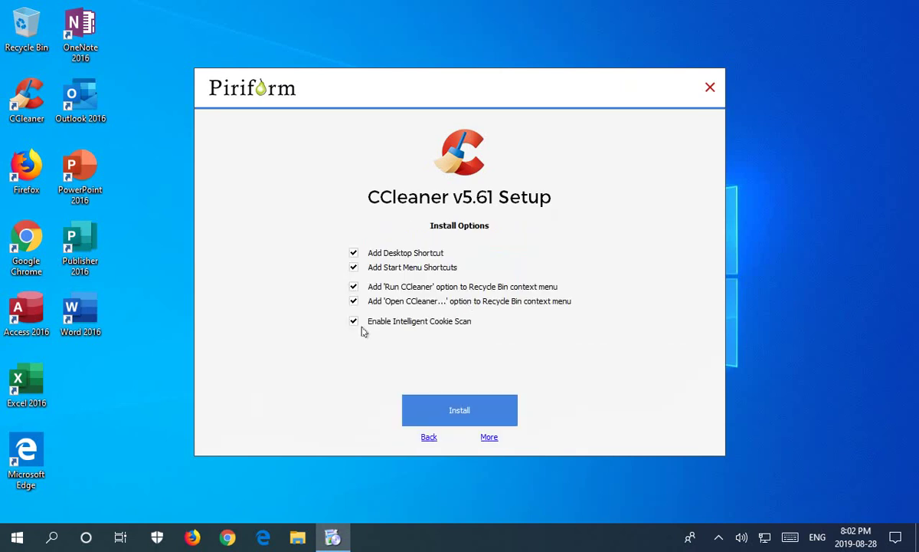
pyautogui.click(354, 300)
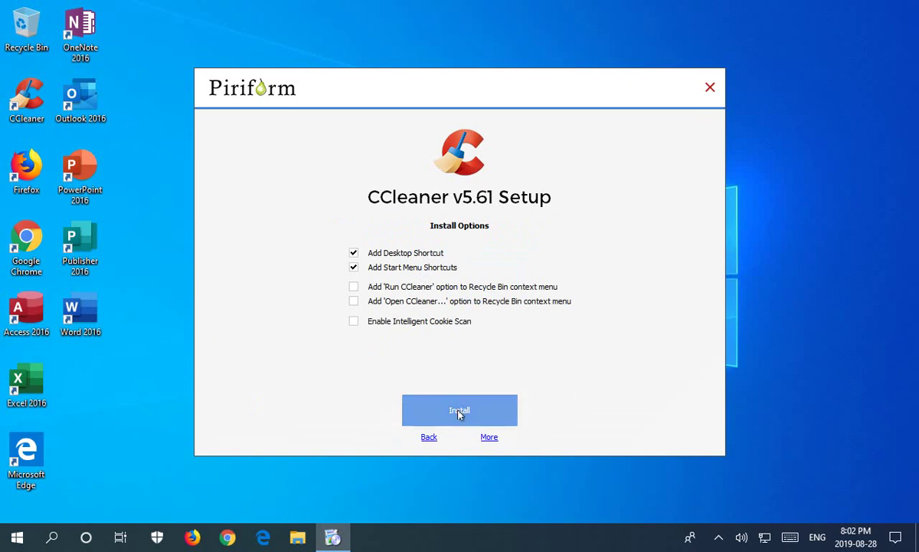
# - Install CCleaner and launch it without viewing the release notes
pyautogui.click(459, 414)
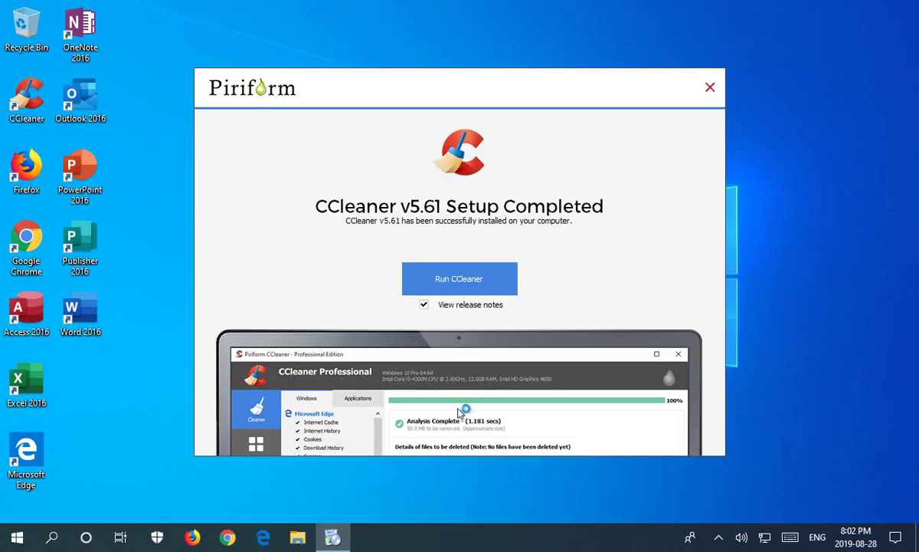
pyautogui.click(424, 305)
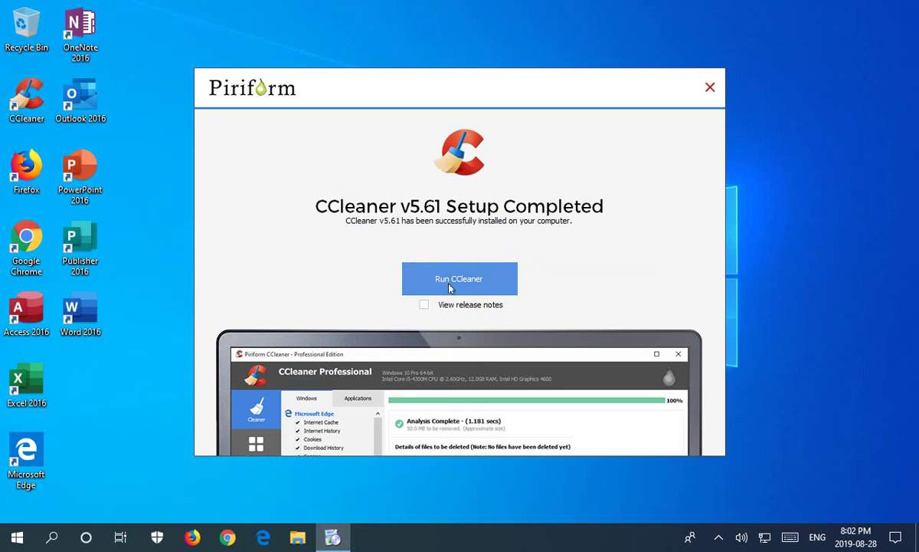
pyautogui.click(454, 282)
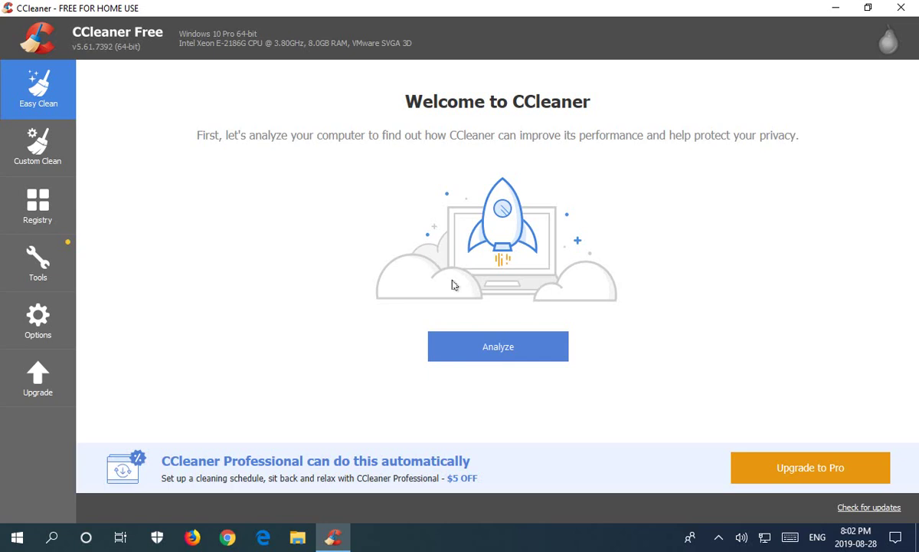
# - Review CCleaner's Privacy, Advanced, Updates, Smart Cleaning and basic Settings options
pyautogui.click(40, 320)
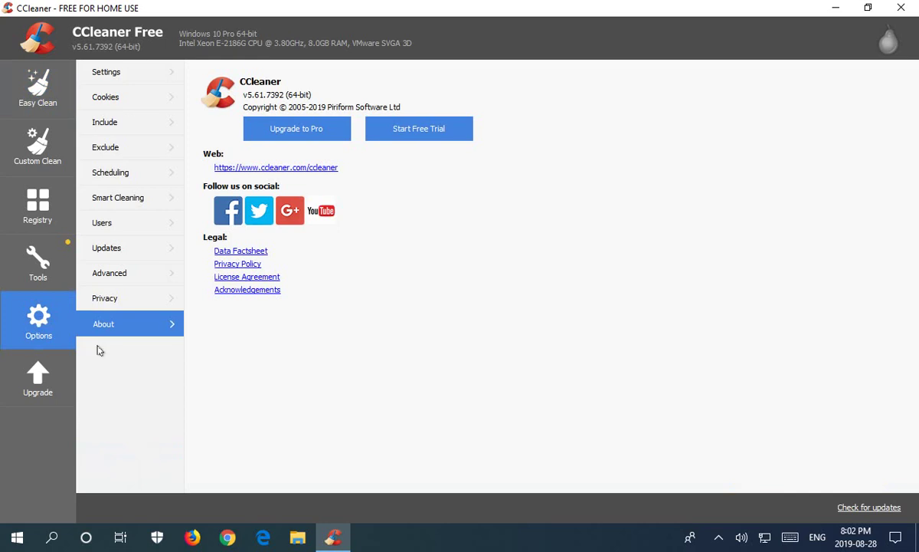
pyautogui.click(112, 309)
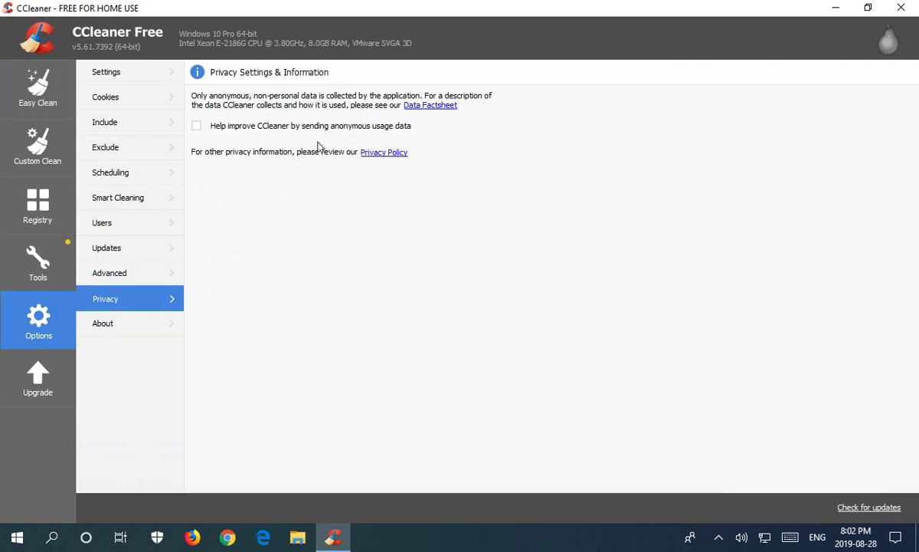
pyautogui.click(129, 279)
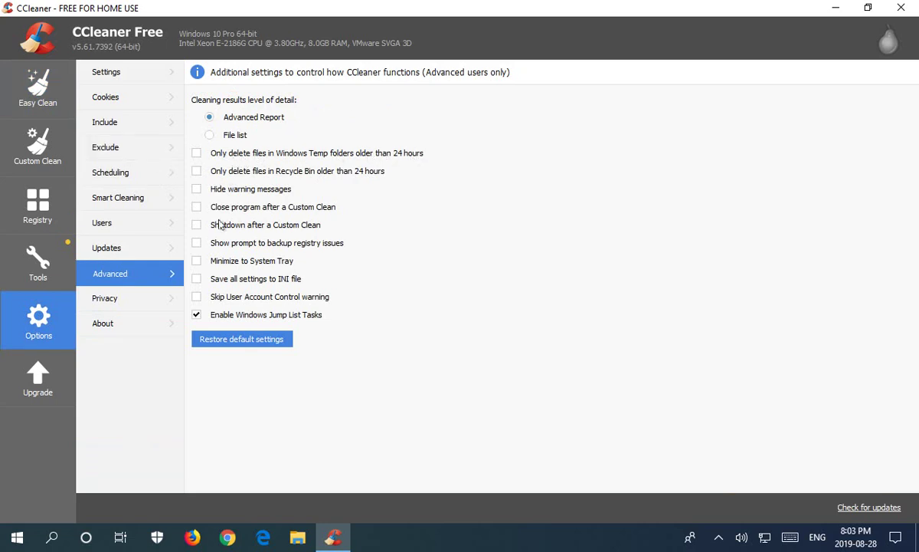
pyautogui.click(128, 255)
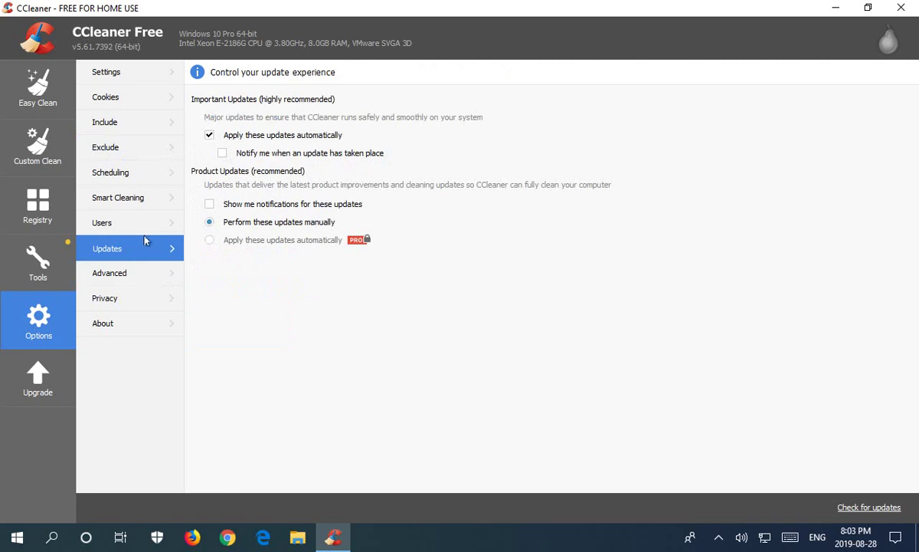
pyautogui.click(126, 204)
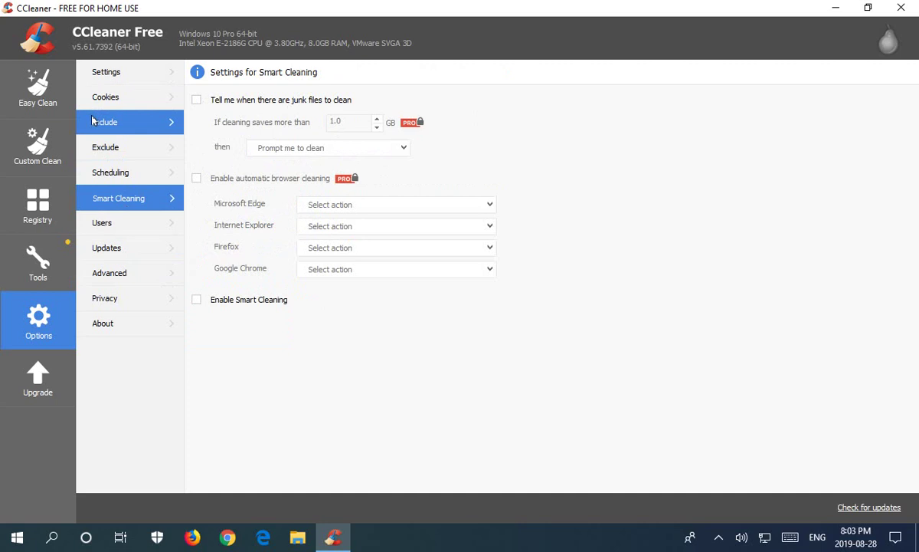
pyautogui.click(121, 78)
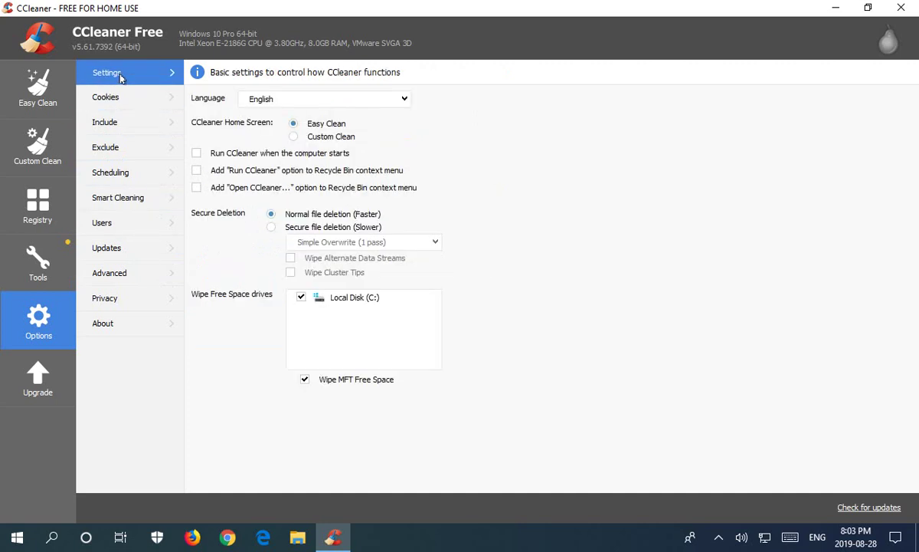
# - Set the CCleaner home screen to Custom Clean and review the Advanced settings
pyautogui.click(306, 138)
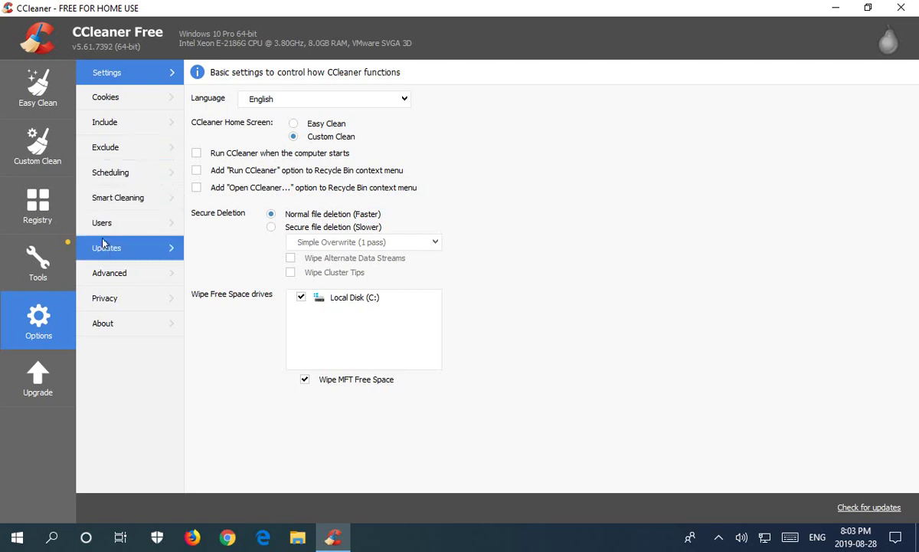
pyautogui.click(113, 274)
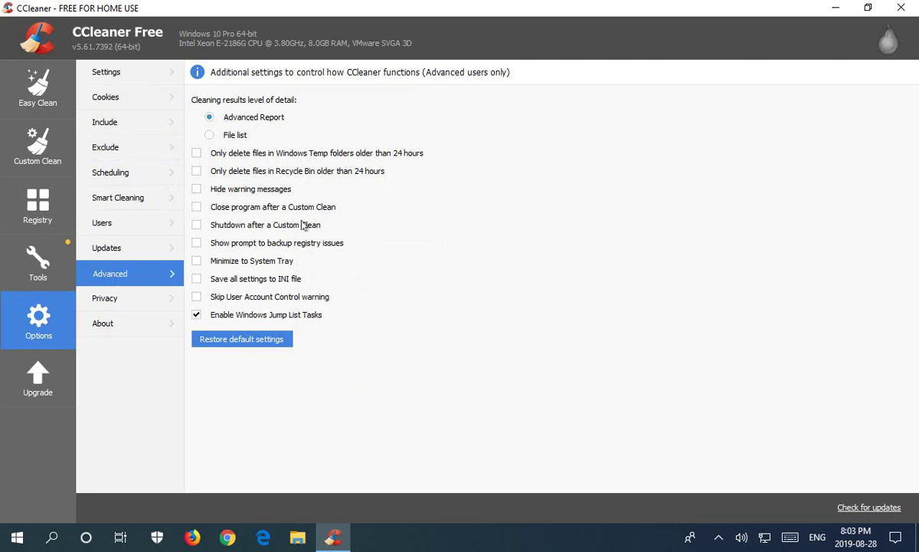
# - In Custom Clean, exclude Microsoft Edge's Internet History, Cookies, Download History, Last Download Location and Recently Typed URLs
pyautogui.click(37, 144)
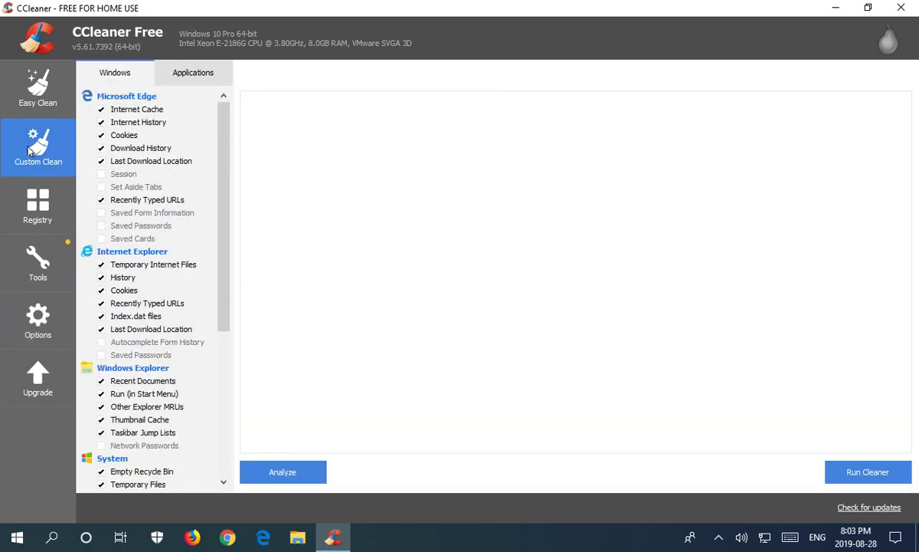
pyautogui.click(102, 123)
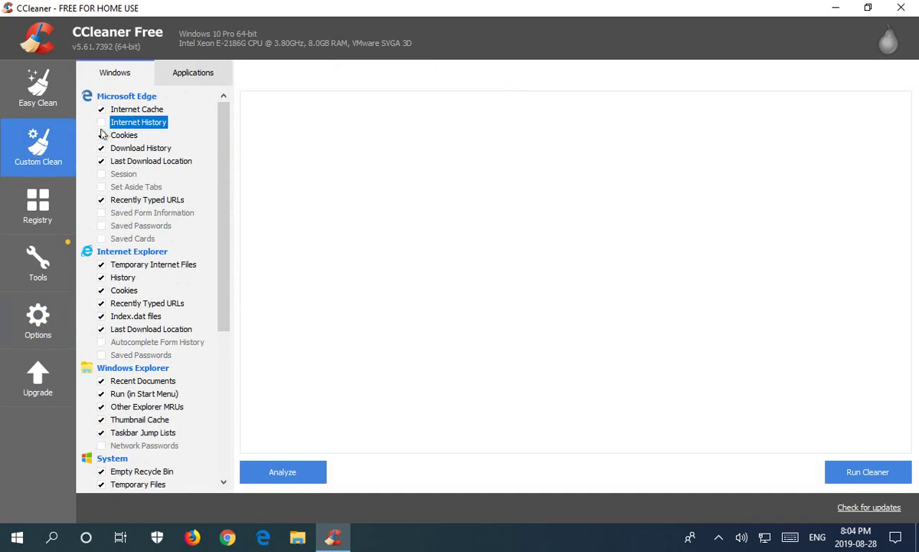
pyautogui.click(102, 136)
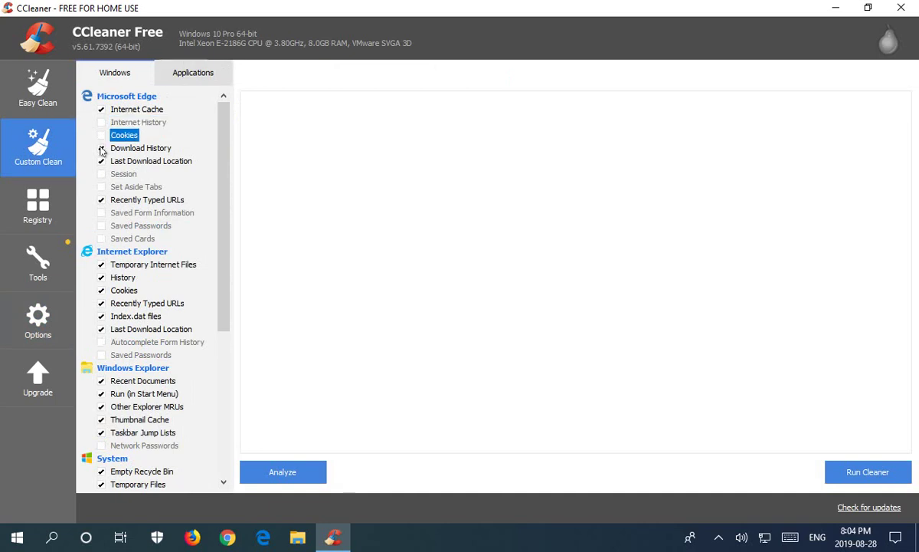
pyautogui.click(102, 149)
pyautogui.click(102, 162)
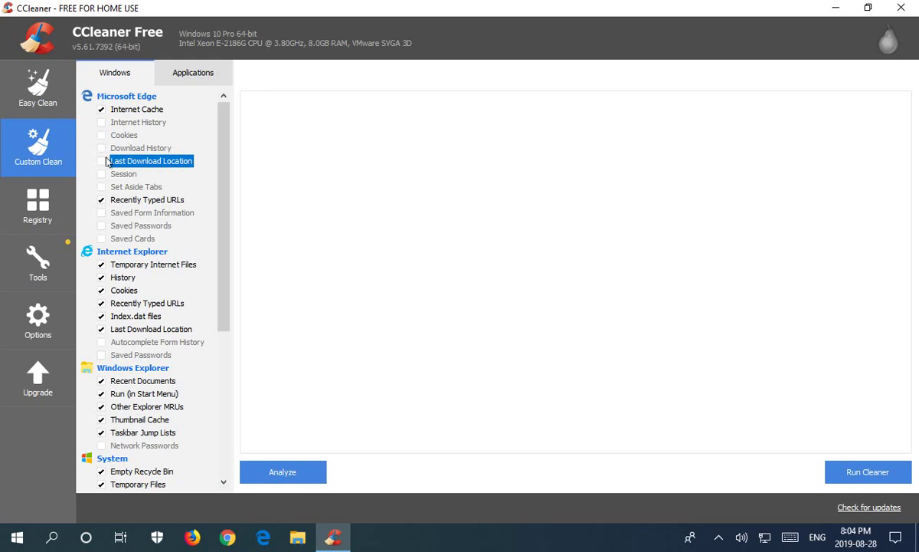
pyautogui.click(100, 198)
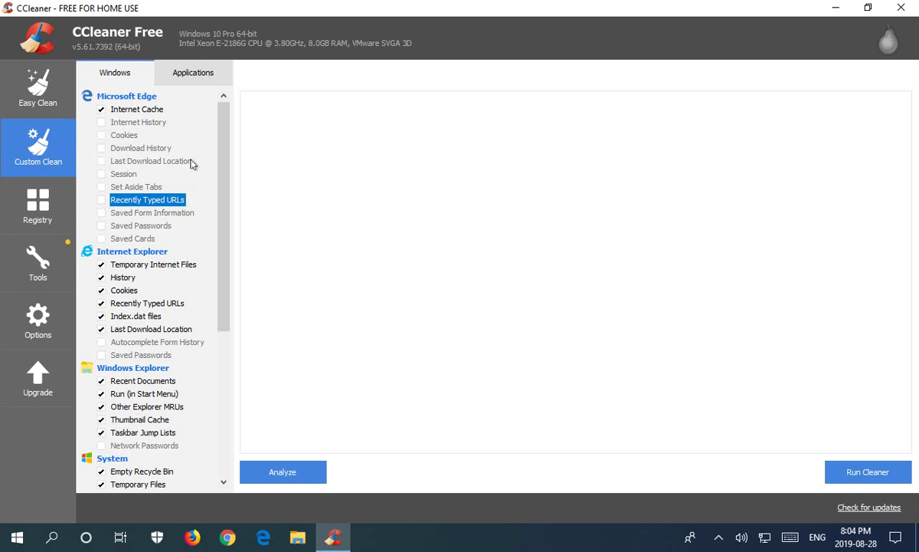
# - Exclude Internet Explorer's History, Cookies, Recently Typed URLs and Last Download Location, and review the remaining Windows cleaning items
pyautogui.click(101, 278)
pyautogui.click(102, 290)
pyautogui.click(102, 304)
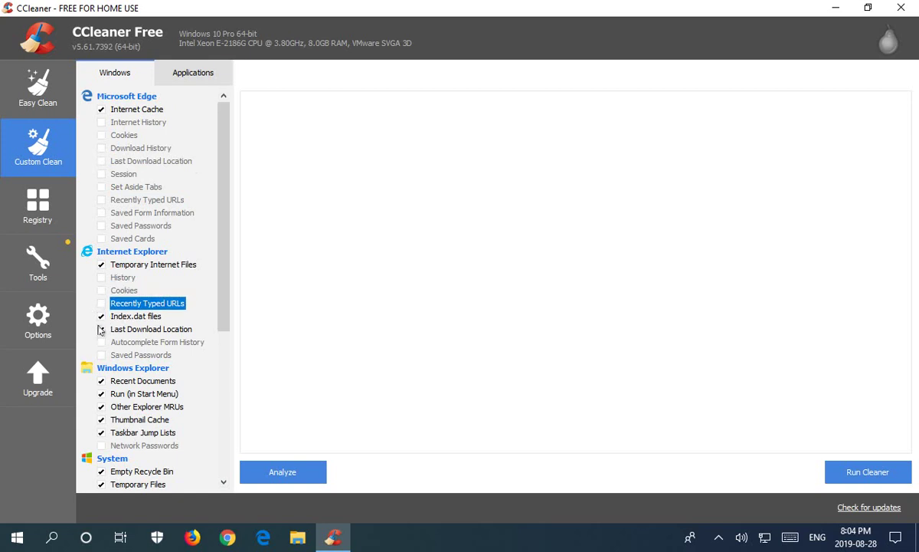
pyautogui.click(101, 328)
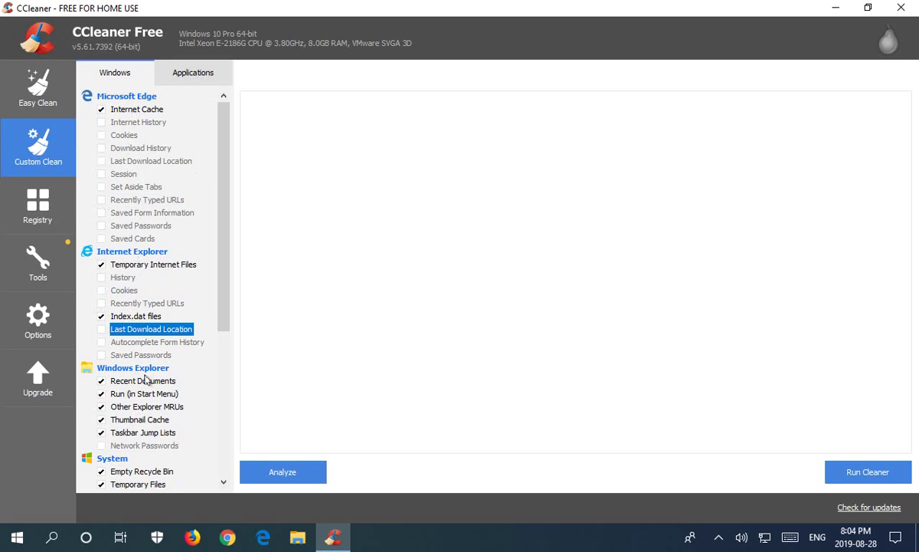
pyautogui.scroll(-2, 144, 381)
pyautogui.scroll(-3, 145, 380)
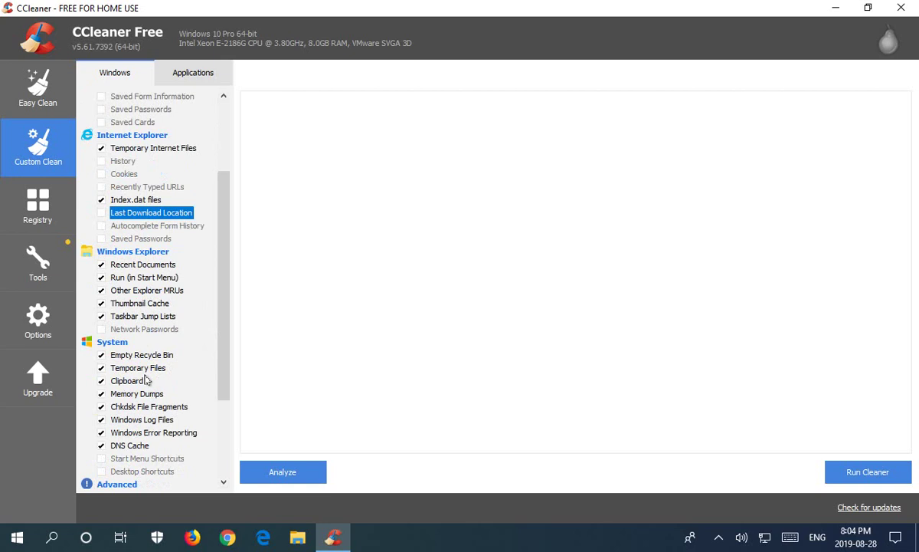
pyautogui.scroll(-2, 146, 380)
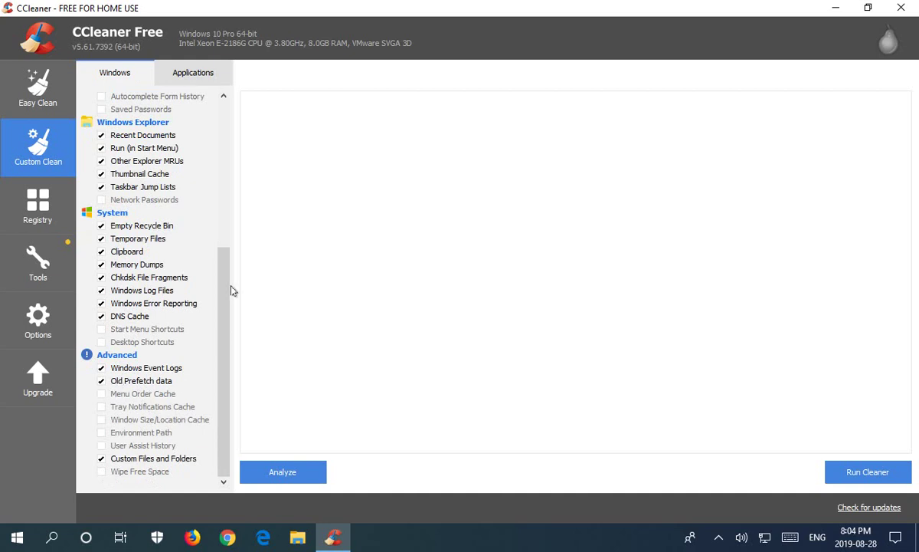
pyautogui.moveTo(226, 293); pyautogui.dragTo(230, 115)
# - Among the application cleaning items, exclude Firefox's Internet History, Cookies, Download History and Last Download Location
pyautogui.click(172, 73)
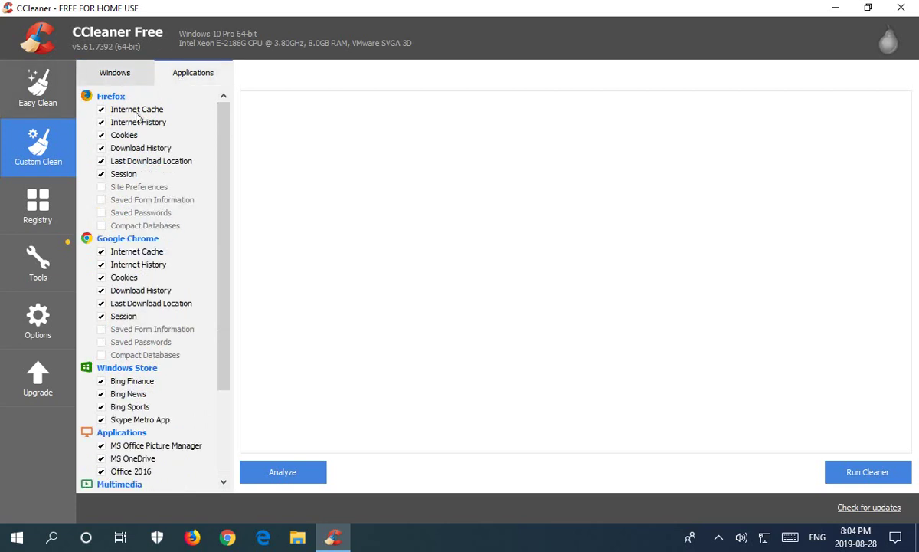
pyautogui.click(101, 122)
pyautogui.click(101, 135)
pyautogui.click(101, 149)
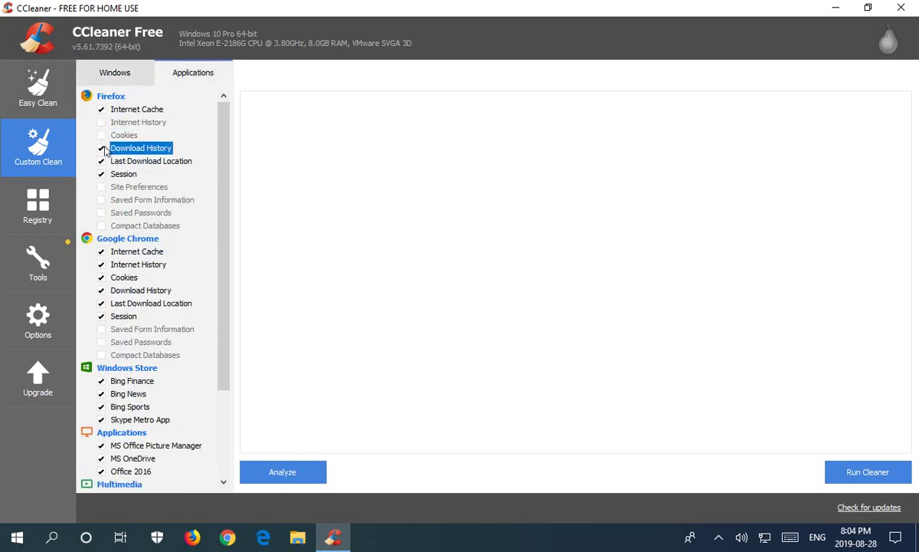
pyautogui.click(101, 161)
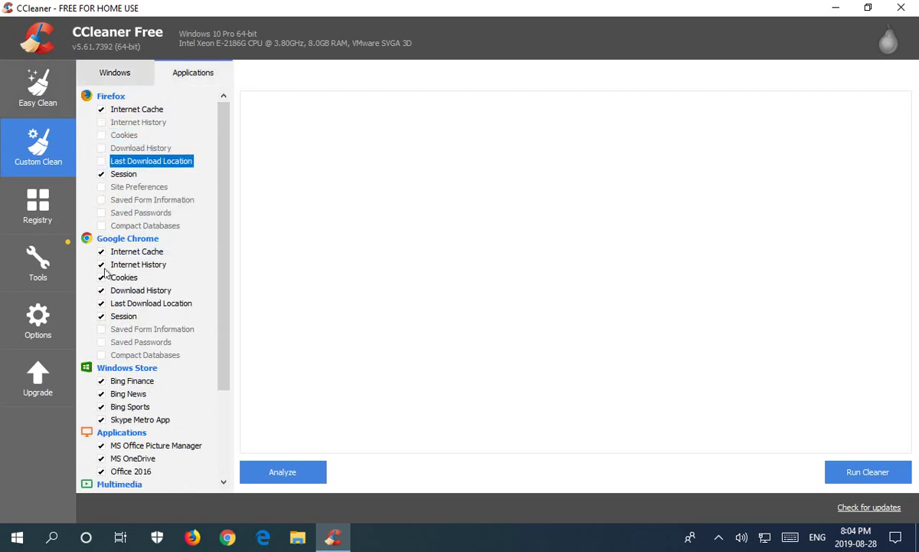
# - Exclude Google Chrome's Internet History, Cookies, Download History and Last Download Location from cleaning
pyautogui.click(102, 264)
pyautogui.click(101, 277)
pyautogui.click(101, 290)
pyautogui.click(101, 303)
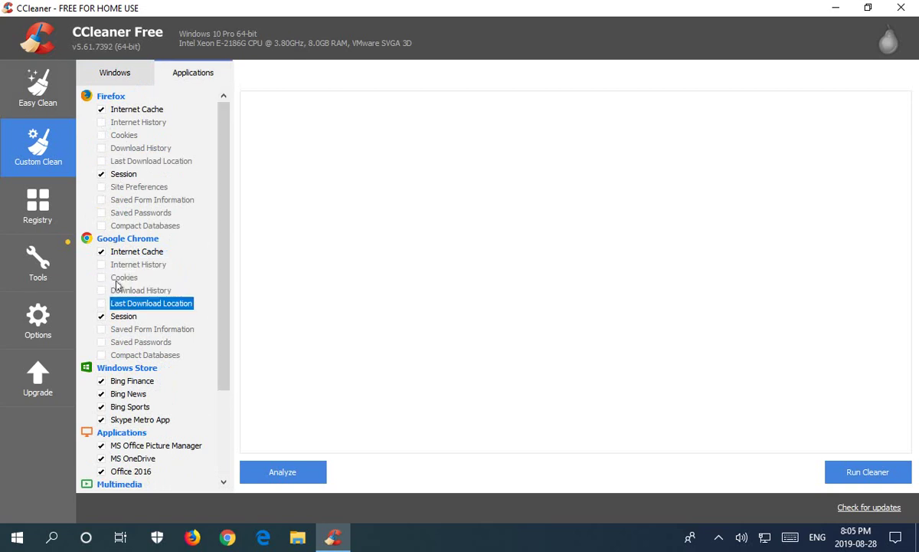
# - Review the remaining application cleaning items and run the cleaner with the current selection
pyautogui.moveTo(223, 263); pyautogui.dragTo(242, 259)
pyautogui.moveTo(220, 291); pyautogui.dragTo(223, 378)
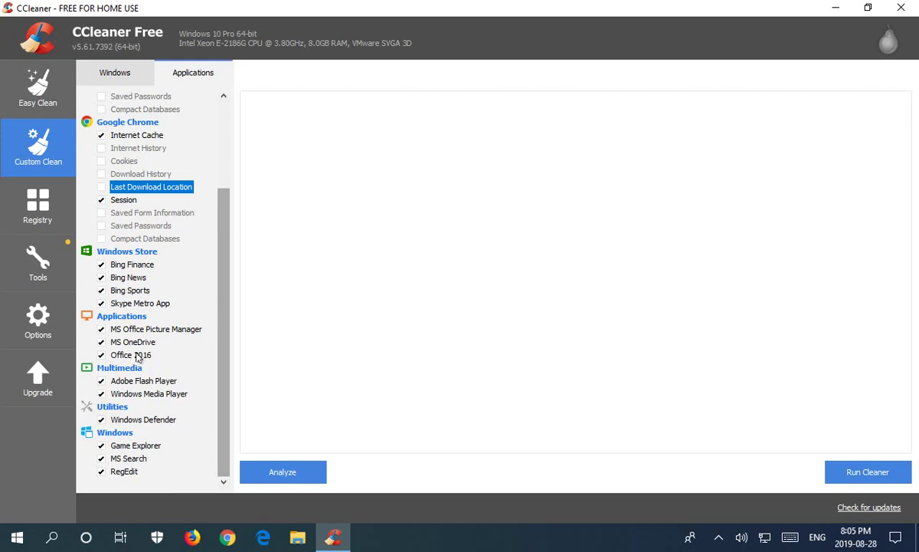
pyautogui.moveTo(220, 285); pyautogui.dragTo(214, 154)
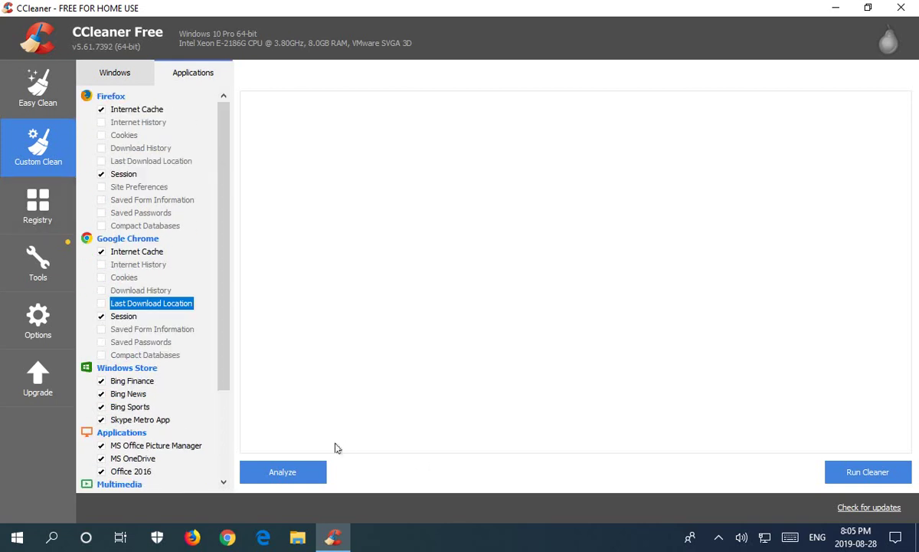
pyautogui.click(852, 474)
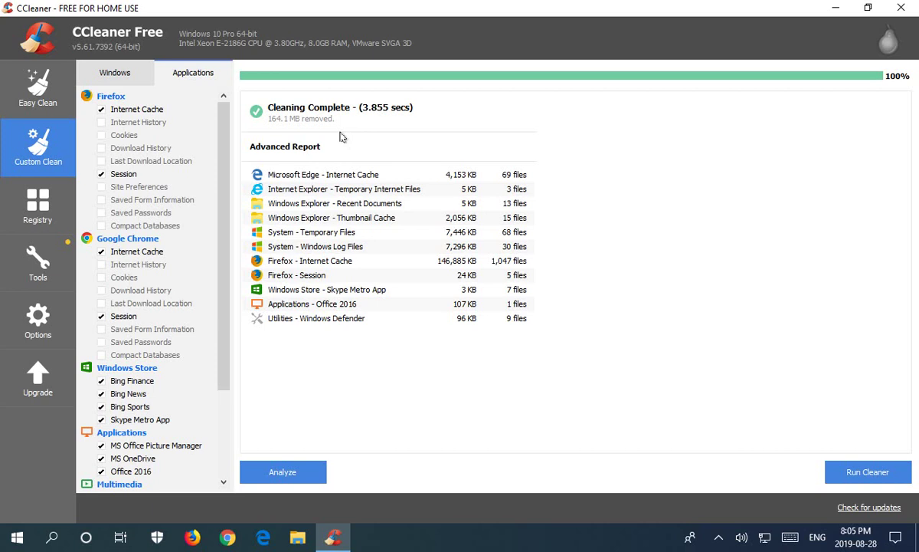
# - Scan the registry for issues with all categories included and look through the listed problems
pyautogui.click(41, 213)
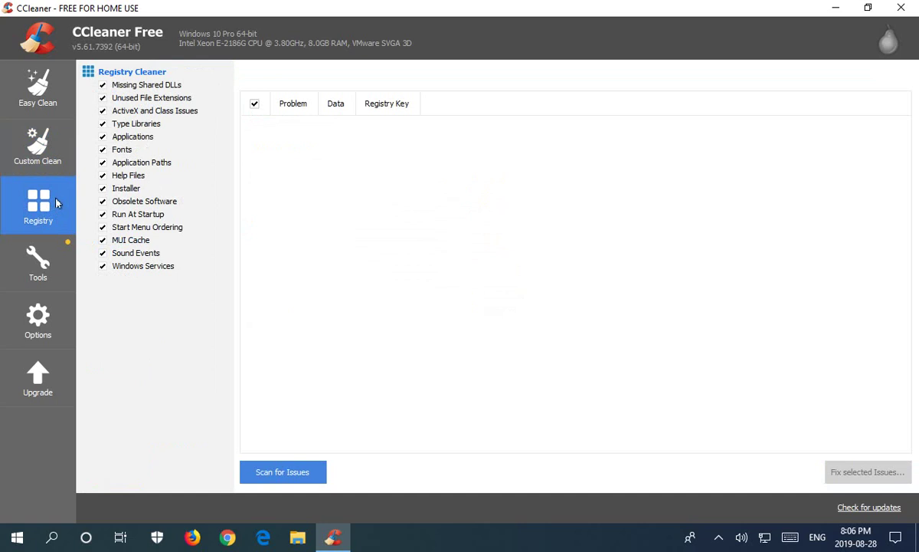
pyautogui.click(288, 472)
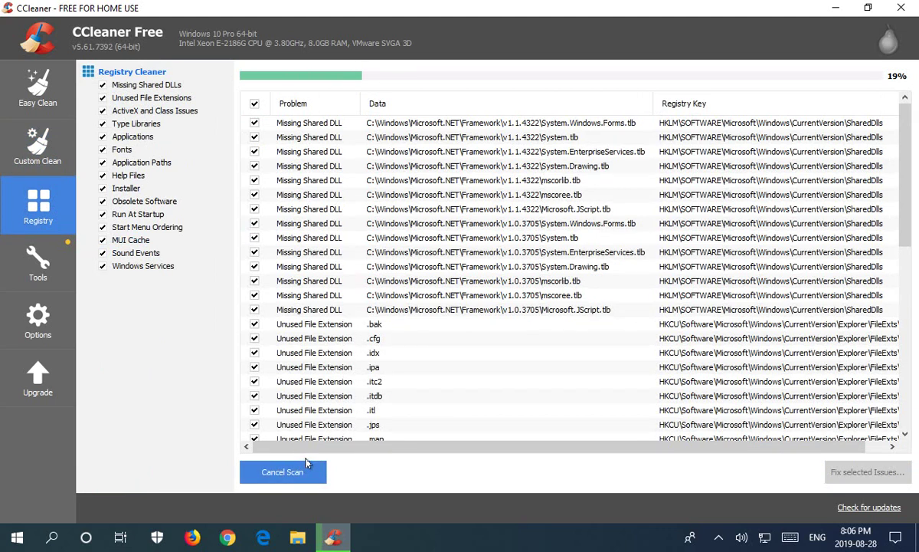
pyautogui.click(320, 468)
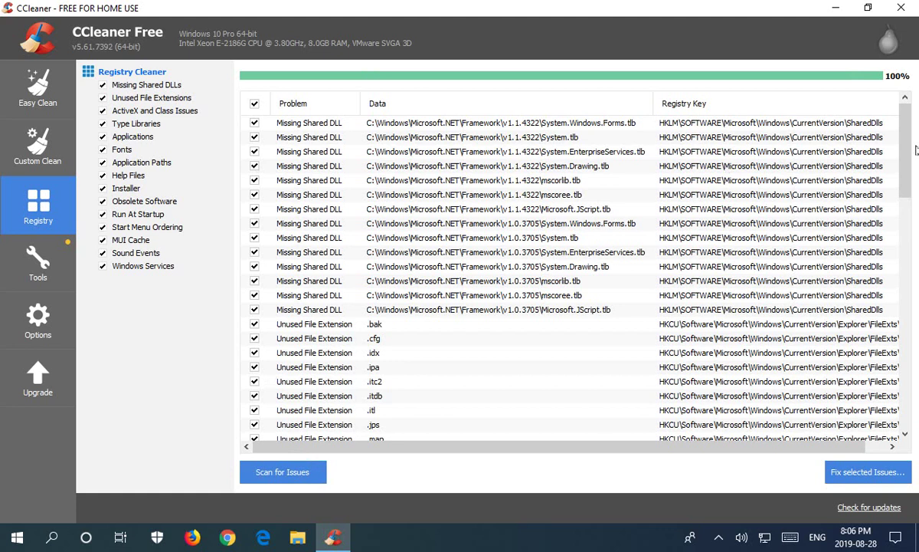
pyautogui.scroll(-15, 909, 151)
pyautogui.scroll(15, 904, 142)
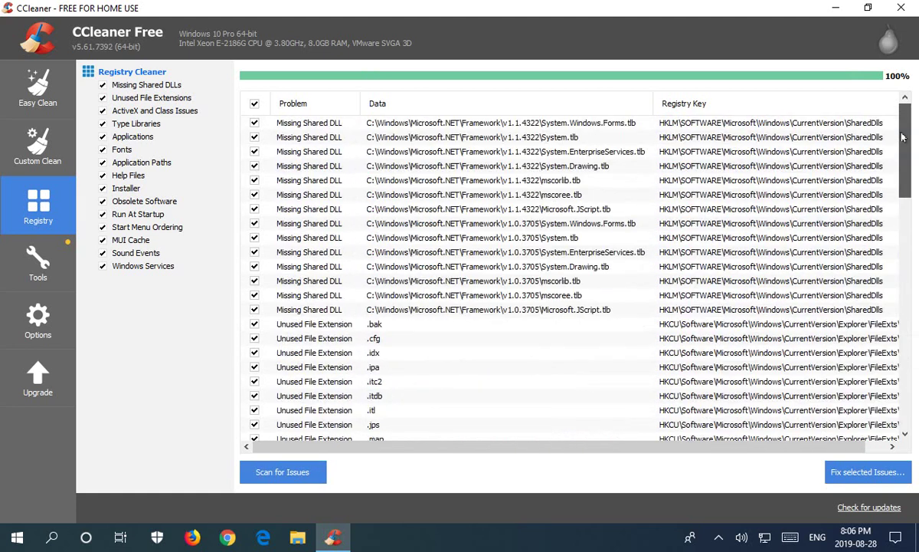
pyautogui.scroll(-10, 902, 136)
pyautogui.scroll(10, 904, 134)
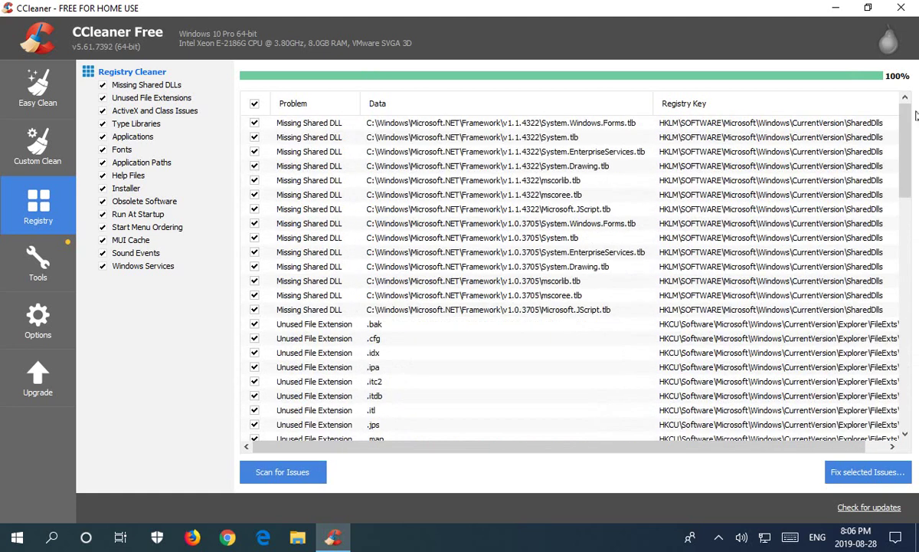
# - Fix all selected registry issues and close the fix dialog
pyautogui.click(866, 473)
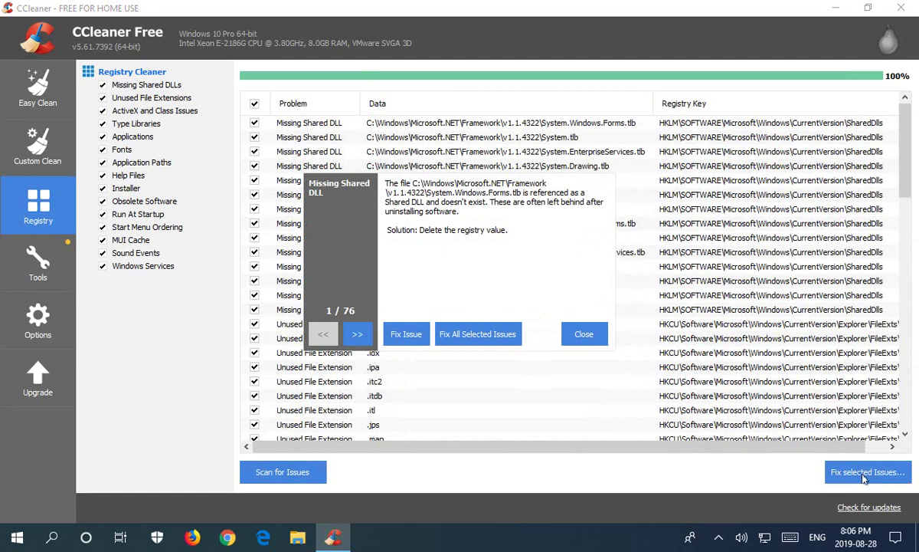
pyautogui.click(481, 334)
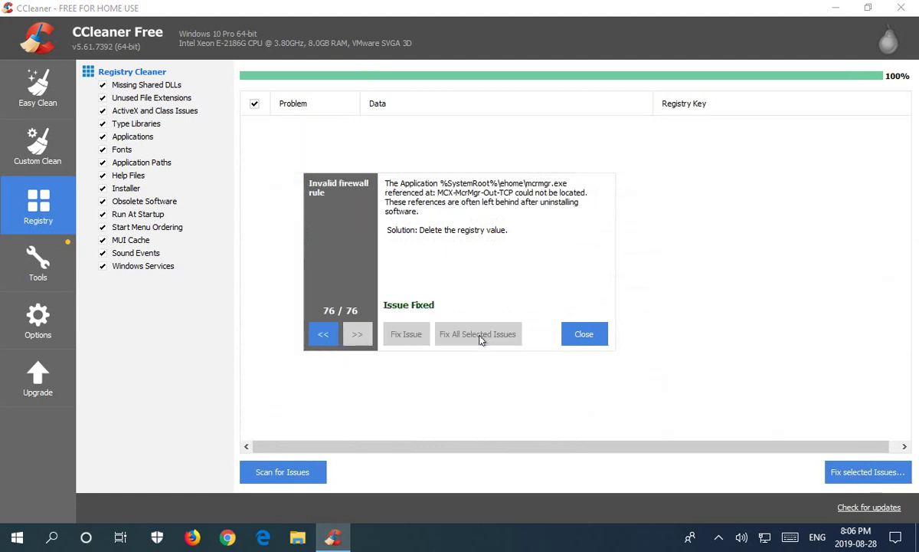
pyautogui.click(588, 334)
# - Rescan the registry, fix all remaining selected issues, and scan once more
pyautogui.click(306, 476)
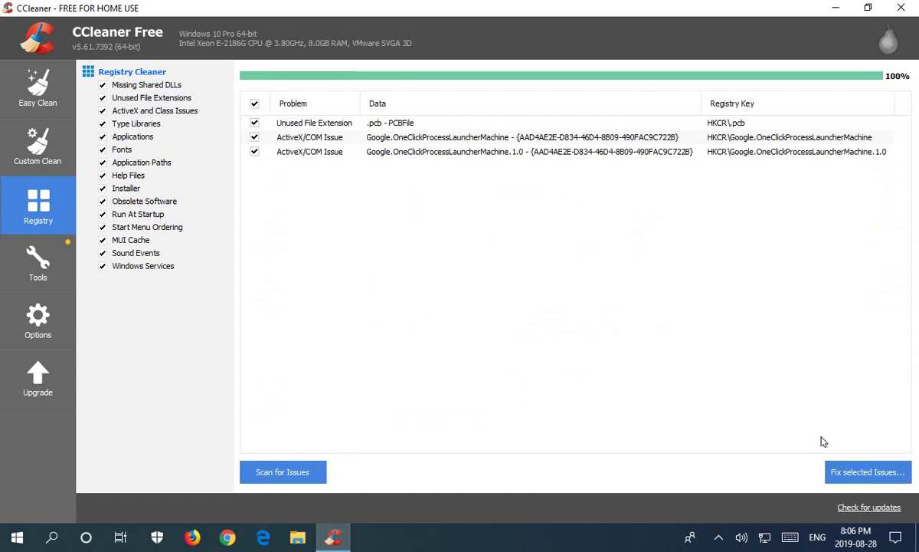
pyautogui.click(847, 473)
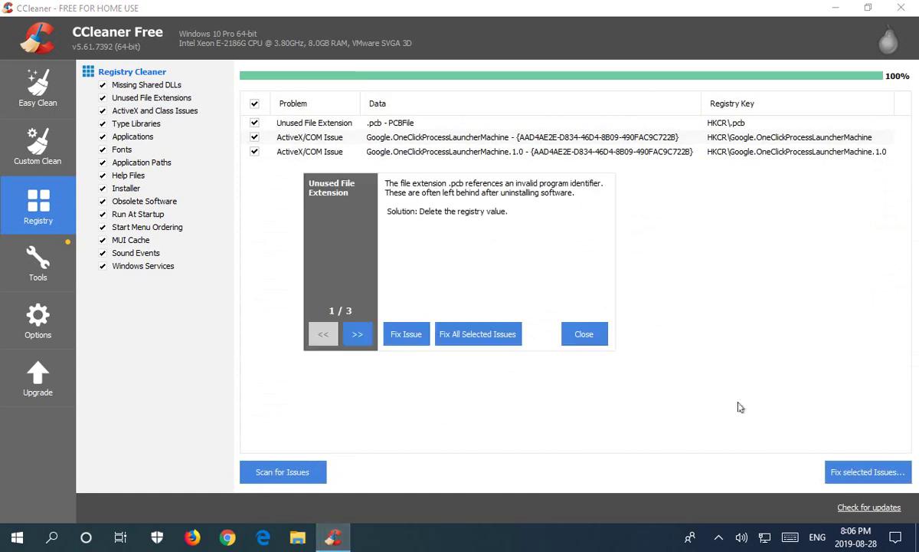
pyautogui.click(469, 337)
pyautogui.click(573, 341)
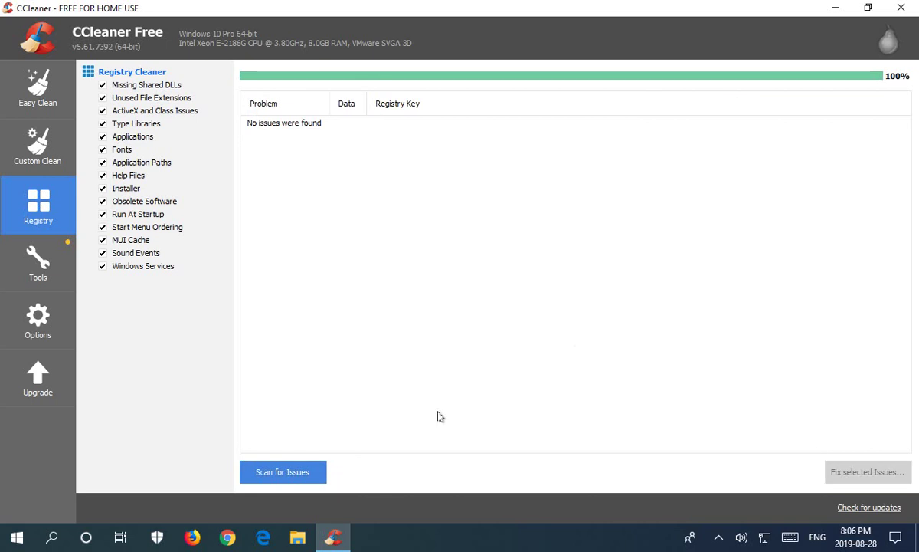
pyautogui.click(318, 472)
# - View the System Restore points among CCleaner's tools and close CCleaner
pyautogui.click(49, 241)
pyautogui.click(119, 225)
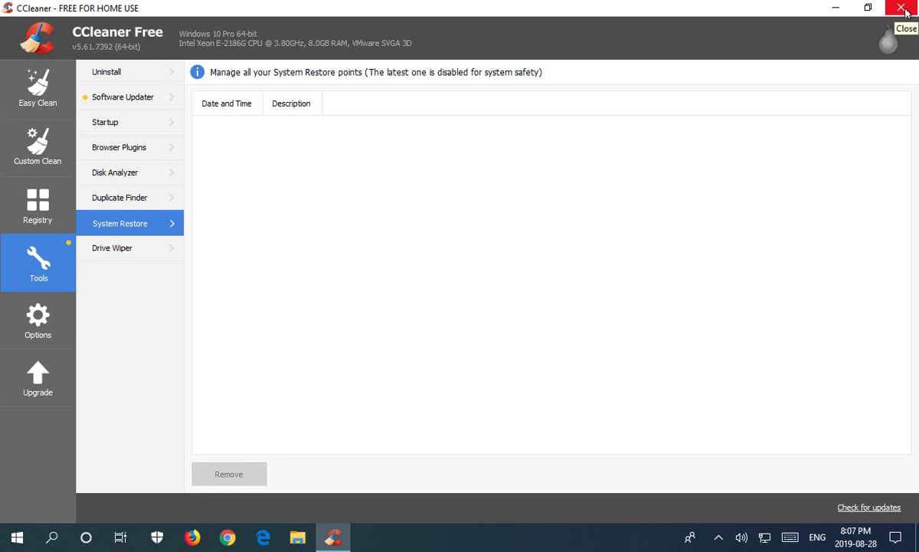
pyautogui.click(902, 8)
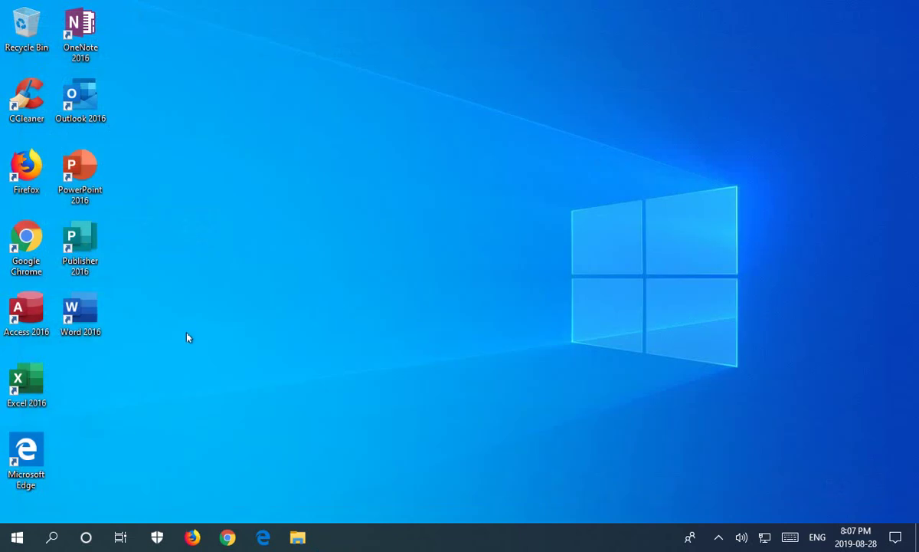
pyautogui.click(15, 540)
pyautogui.write('power')
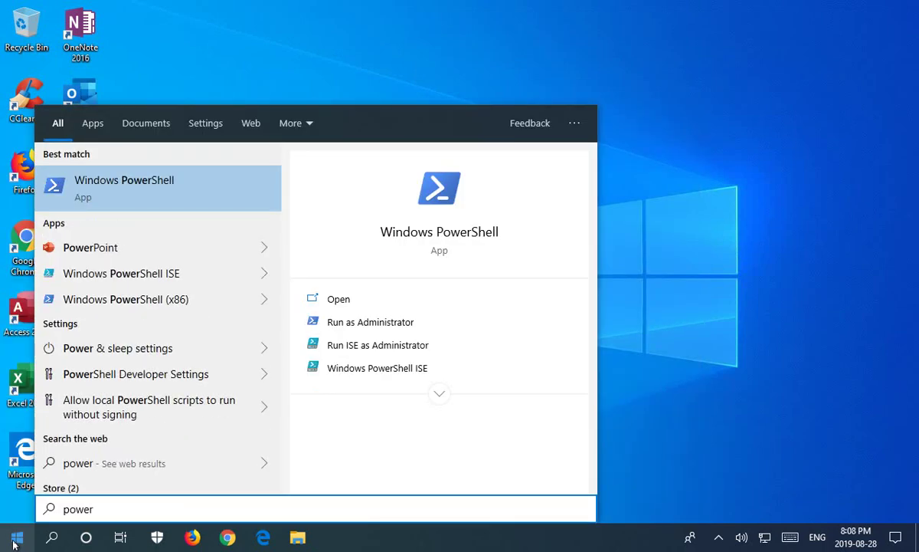
pyautogui.press('BackSpace')
pyautogui.press('BackSpace')
pyautogui.press('BackSpace')
pyautogui.press('BackSpace')
pyautogui.press('BackSpace')
# - Search Windows for "control", open Control Panel and view its items by Small icons
pyautogui.write('control')
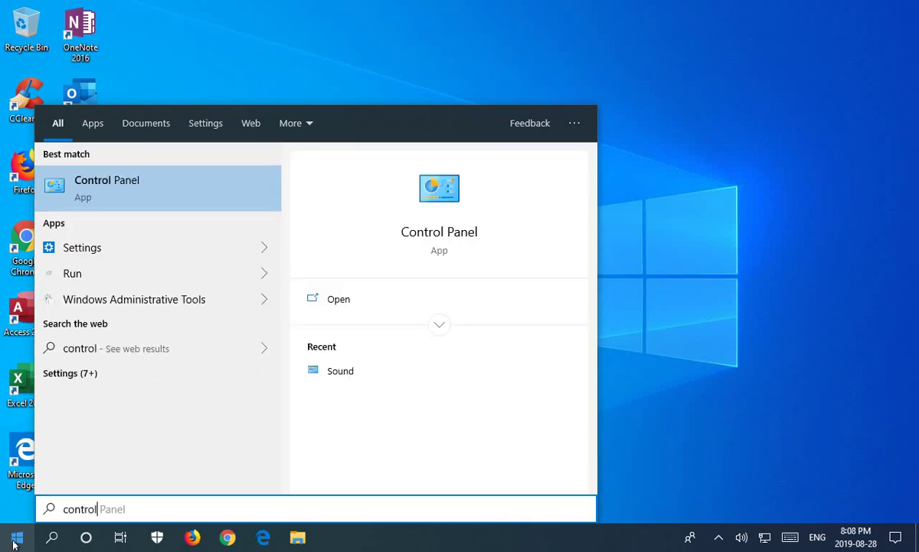
pyautogui.click(131, 196)
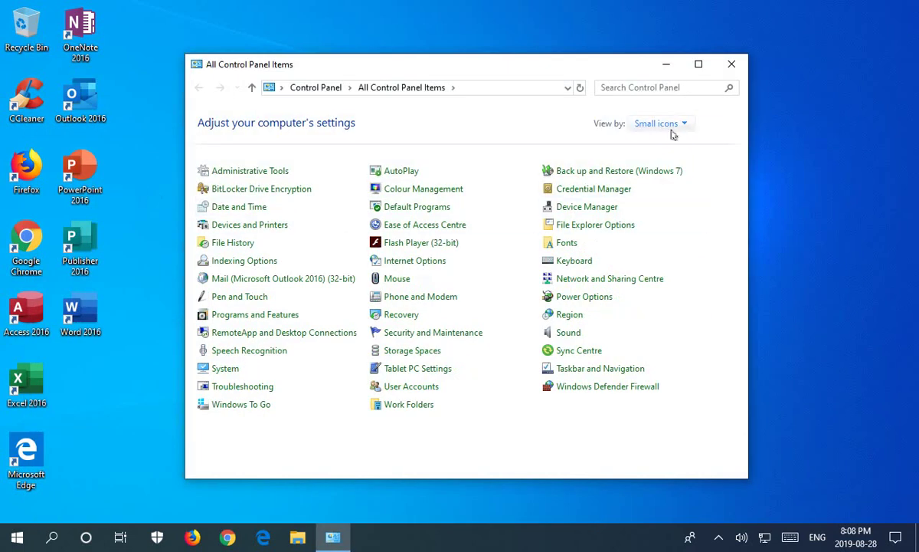
pyautogui.click(656, 123)
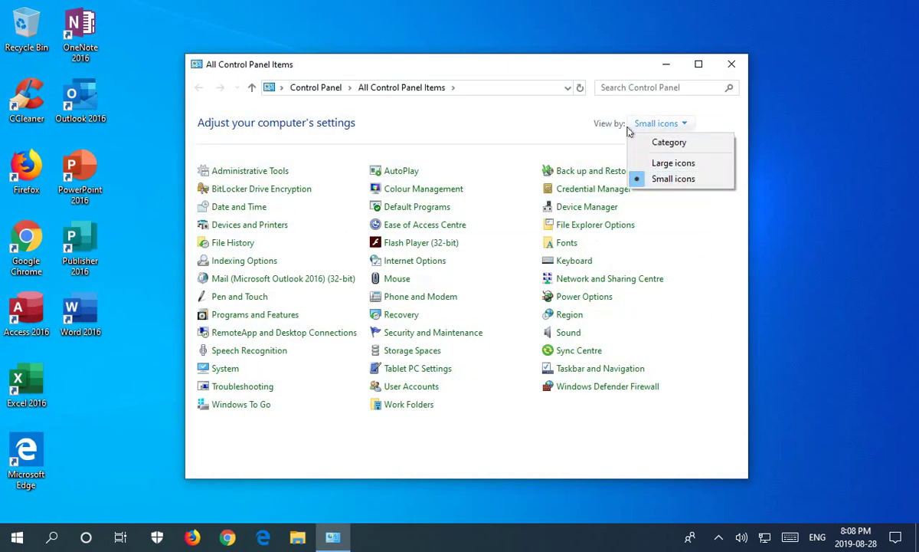
pyautogui.click(657, 182)
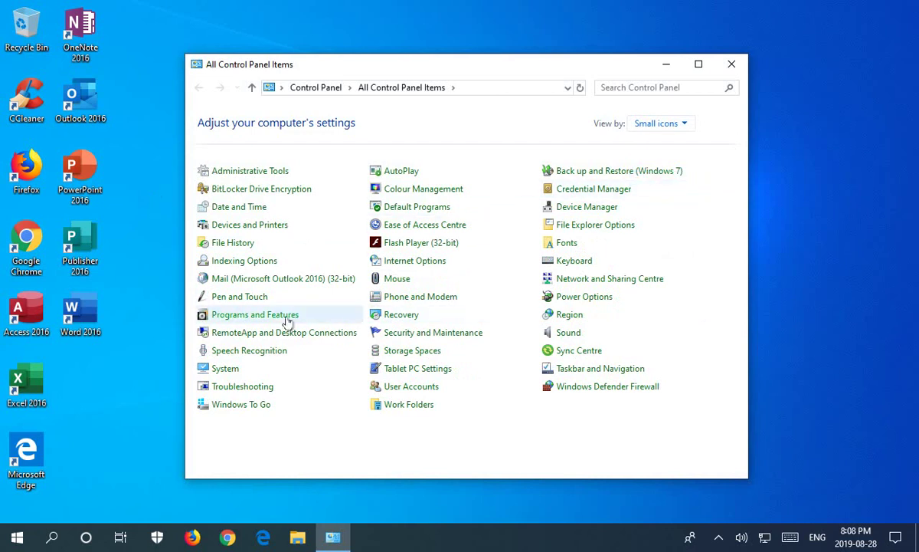
# - Open the advanced power settings of the Balanced plan in Power Options
pyautogui.click(584, 297)
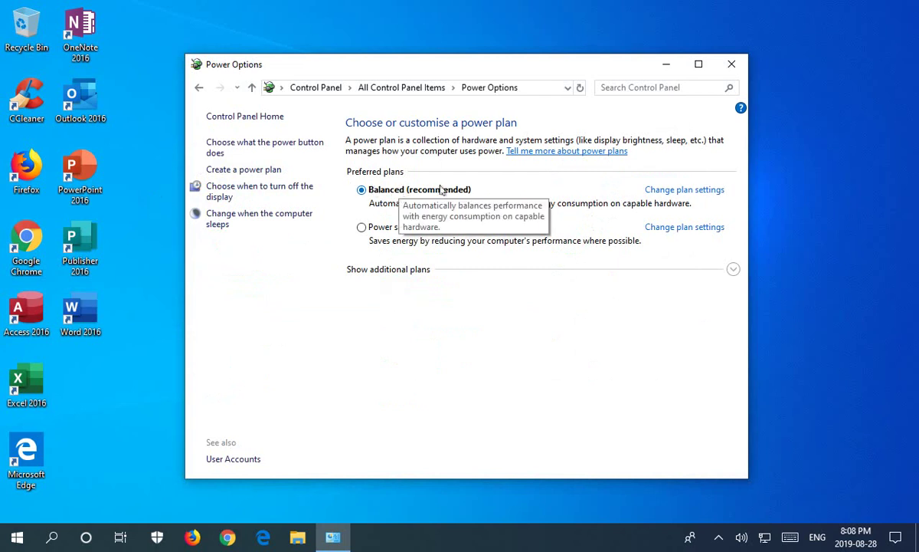
pyautogui.click(689, 191)
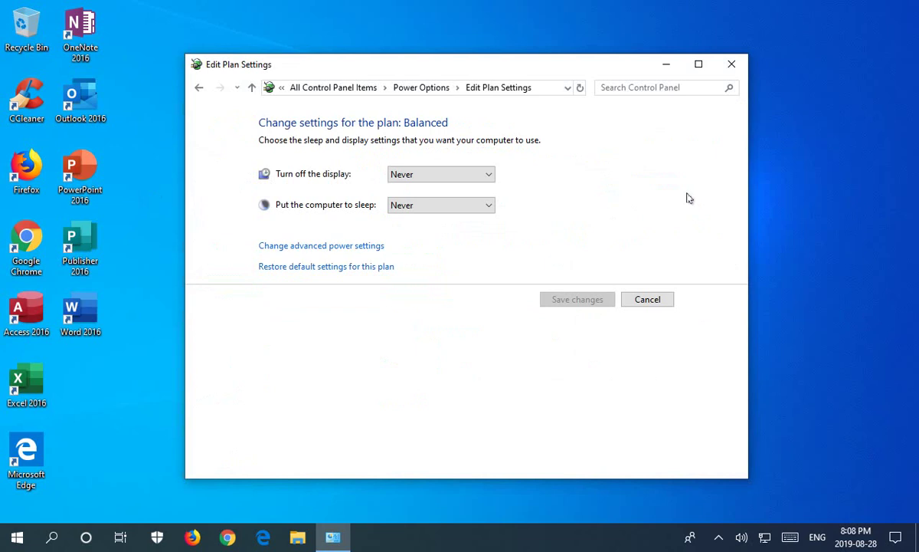
pyautogui.click(318, 246)
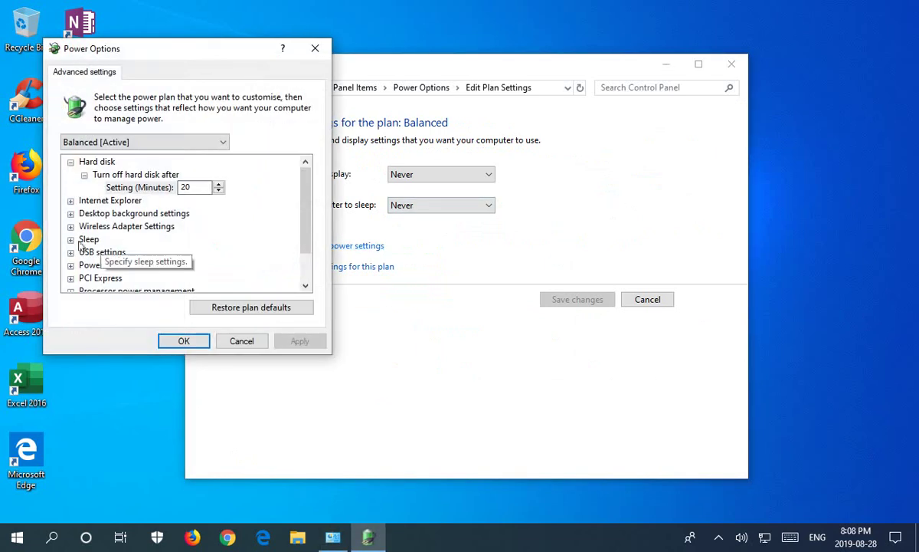
# - Examine the Sleep after and Allow wake timers settings under Sleep in the advanced power settings
pyautogui.click(71, 239)
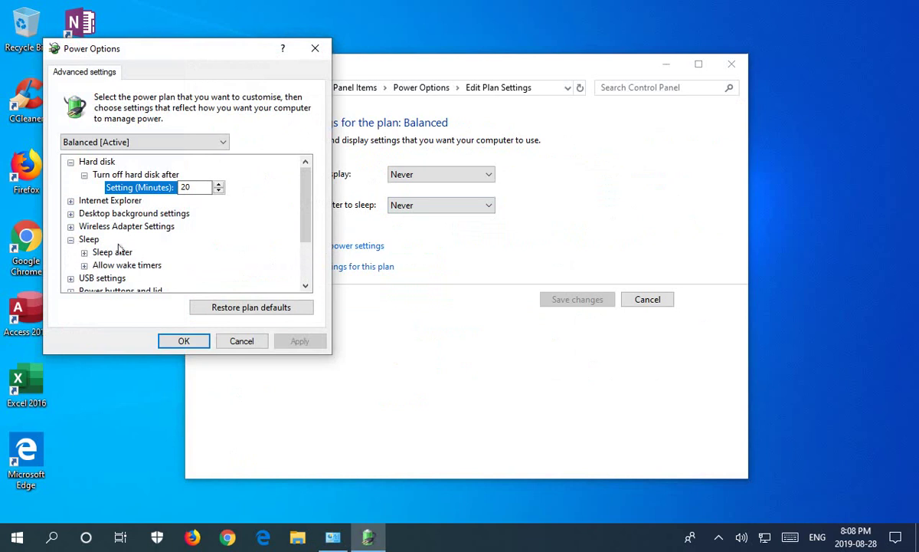
pyautogui.click(84, 252)
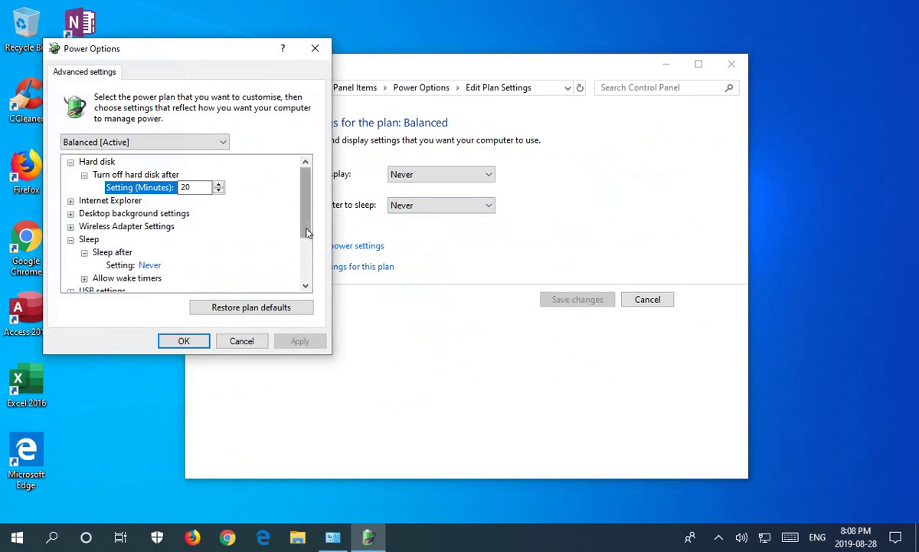
pyautogui.scroll(-1, 293, 244)
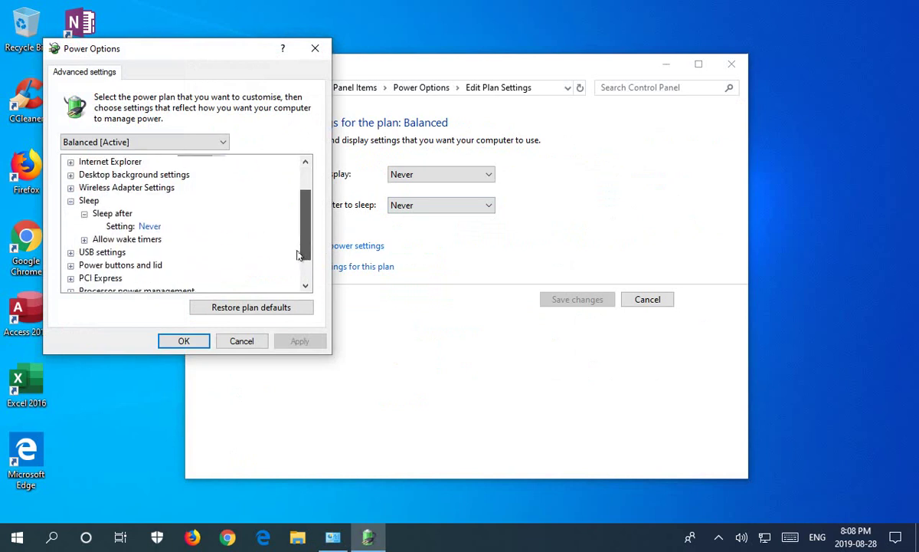
pyautogui.click(84, 239)
pyautogui.scroll(-1, 301, 245)
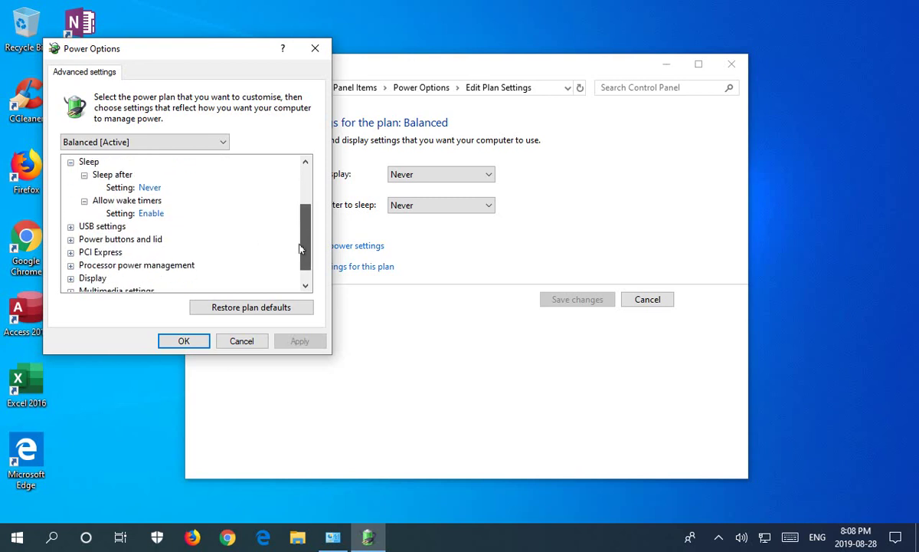
pyautogui.scroll(-1, 295, 254)
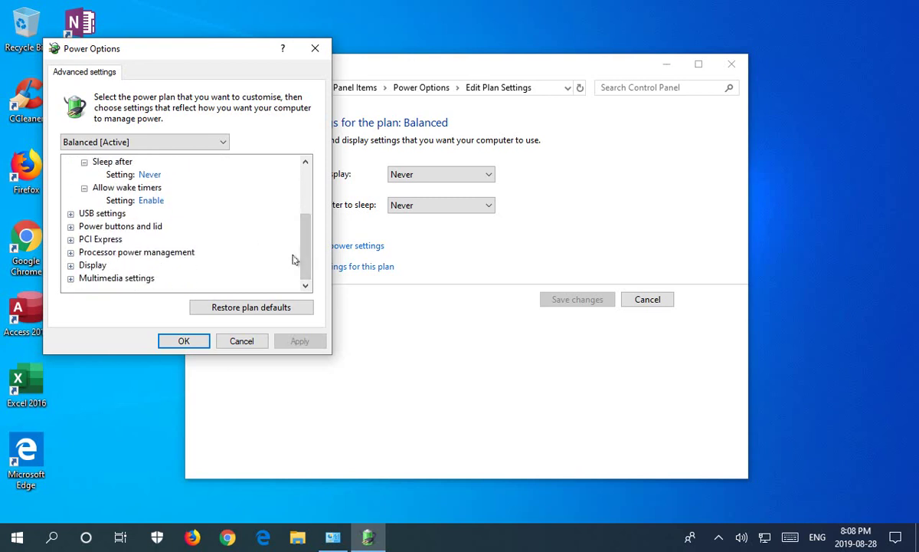
pyautogui.scroll(2, 159, 243)
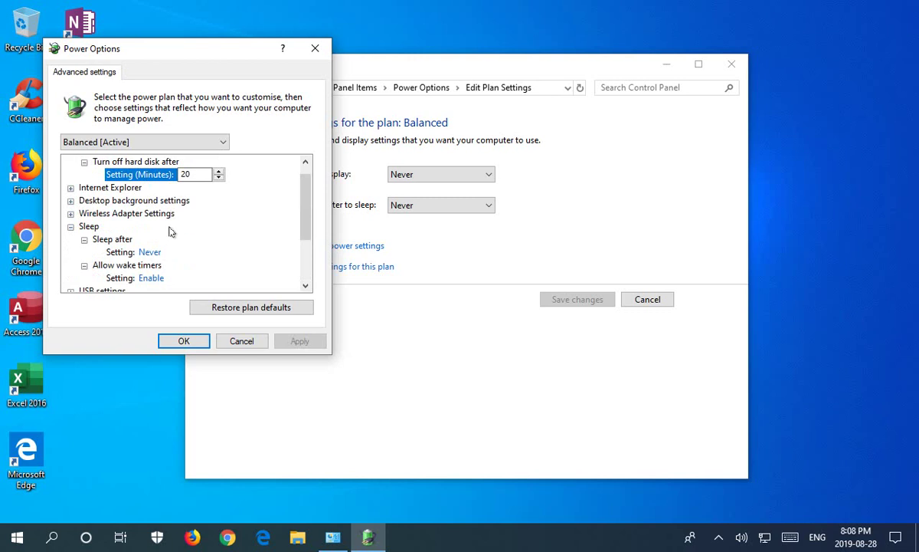
pyautogui.scroll(1, 171, 230)
pyautogui.scroll(-1, 171, 228)
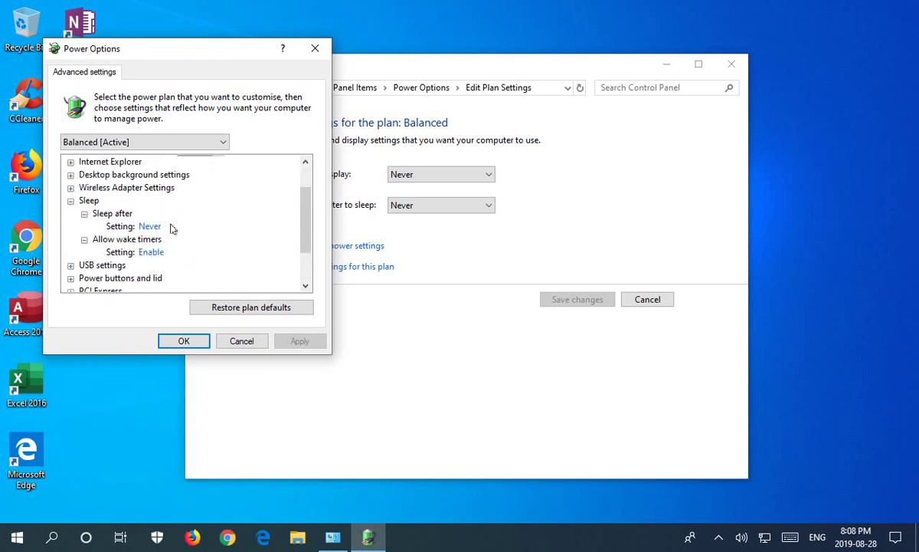
pyautogui.click(150, 226)
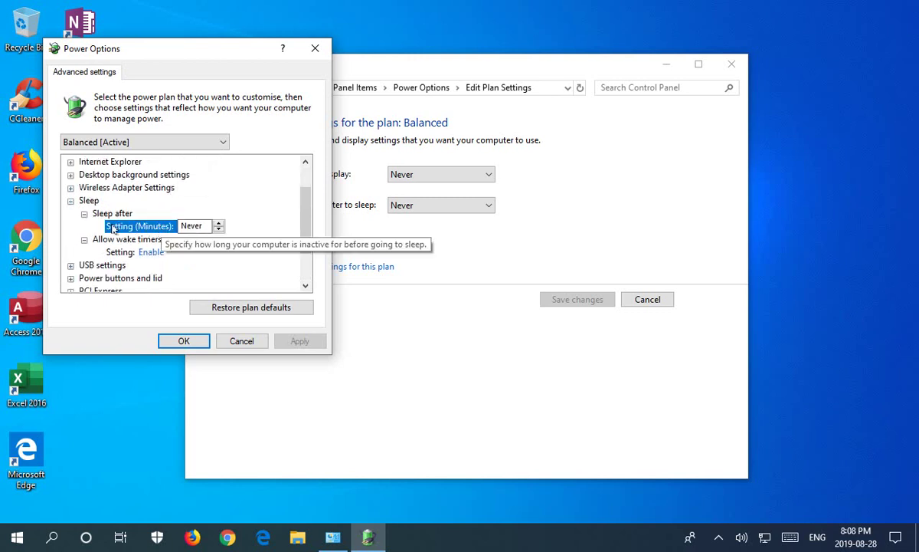
# - View the available choices for the power button action under Power buttons and lid
pyautogui.moveTo(300, 241); pyautogui.dragTo(304, 284)
pyautogui.click(71, 227)
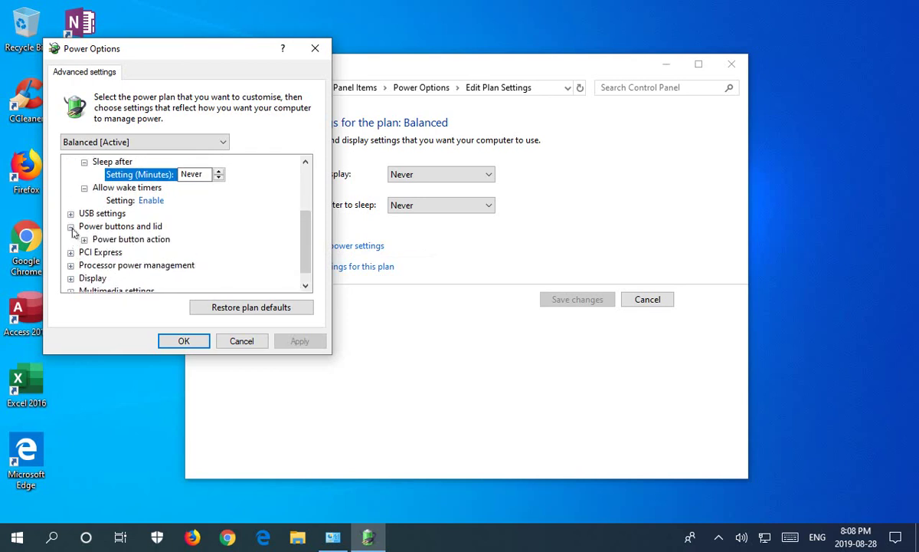
pyautogui.click(84, 240)
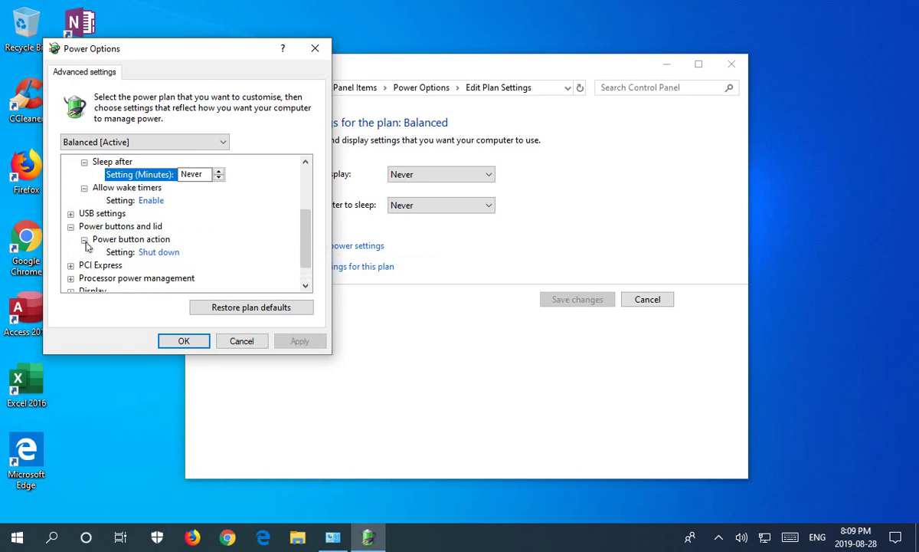
pyautogui.click(161, 253)
pyautogui.click(218, 253)
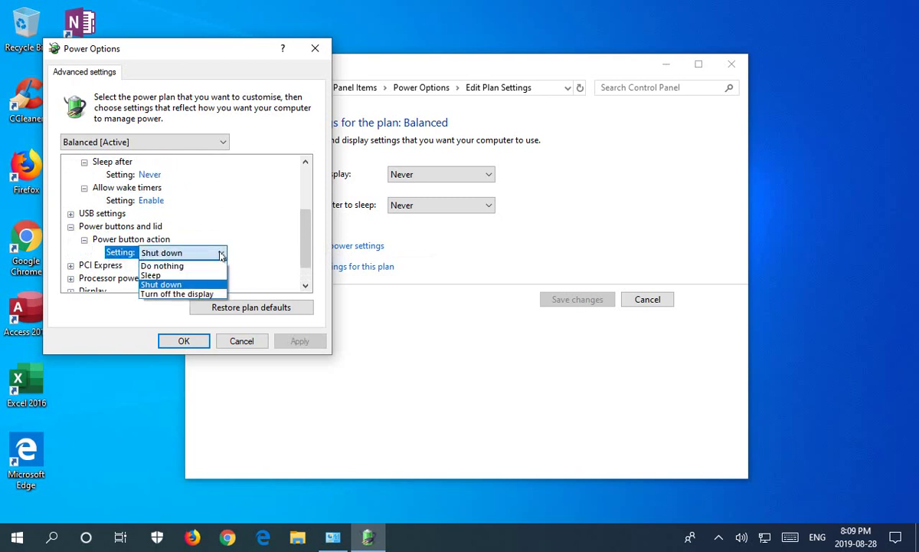
pyautogui.click(173, 239)
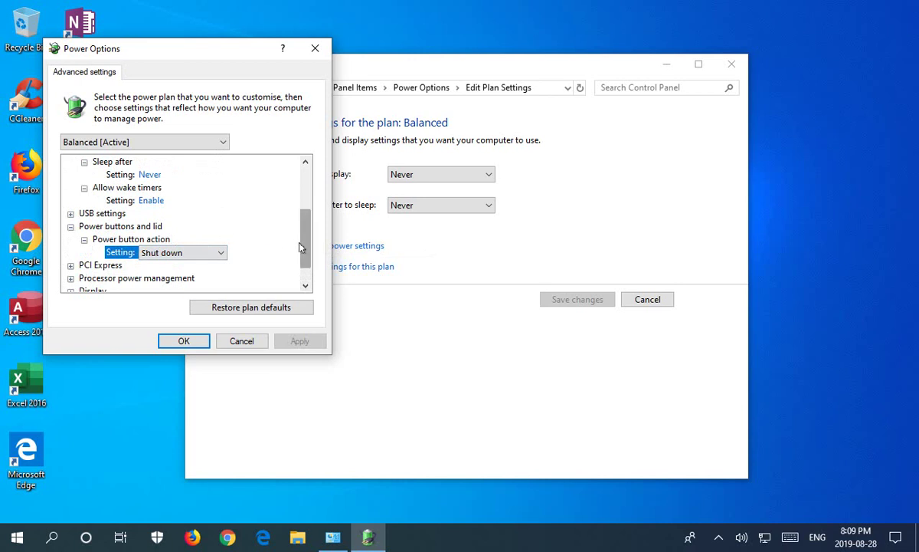
# - Review the list of advanced power settings, cancel the dialog without changes, and close Control Panel
pyautogui.moveTo(305, 245); pyautogui.dragTo(306, 191)
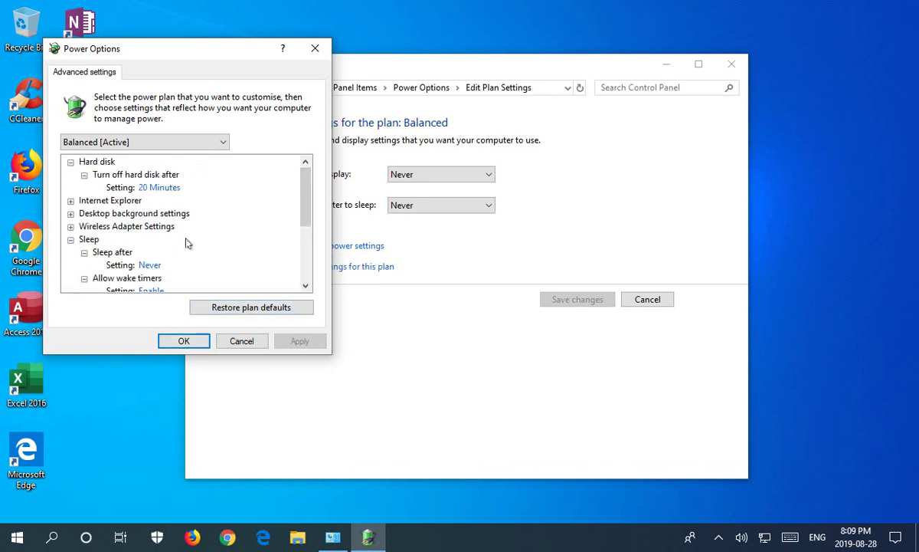
pyautogui.scroll(-3, 269, 246)
pyautogui.scroll(3, 268, 245)
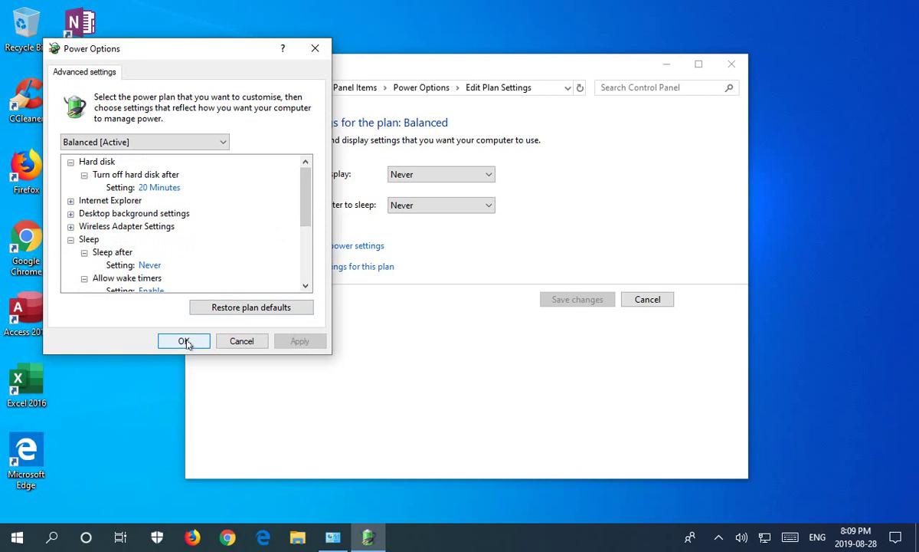
pyautogui.click(247, 342)
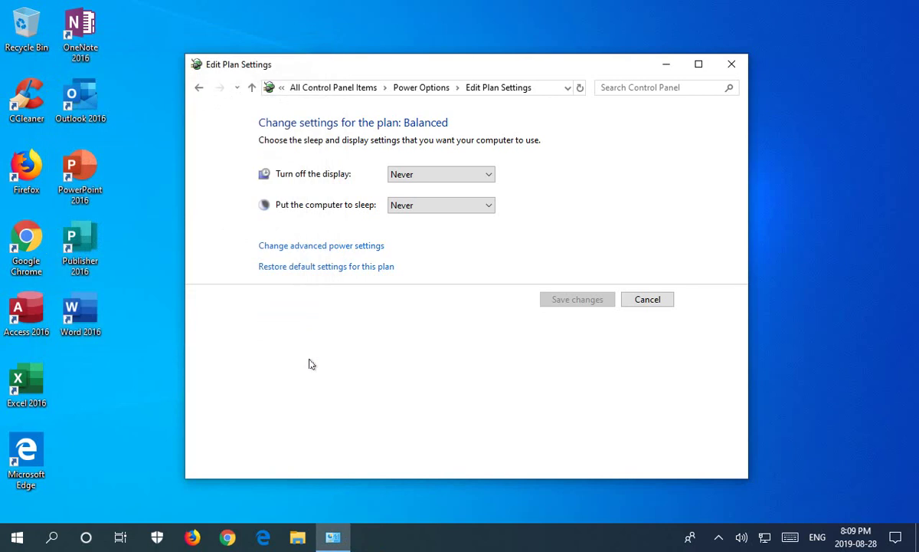
pyautogui.click(732, 65)
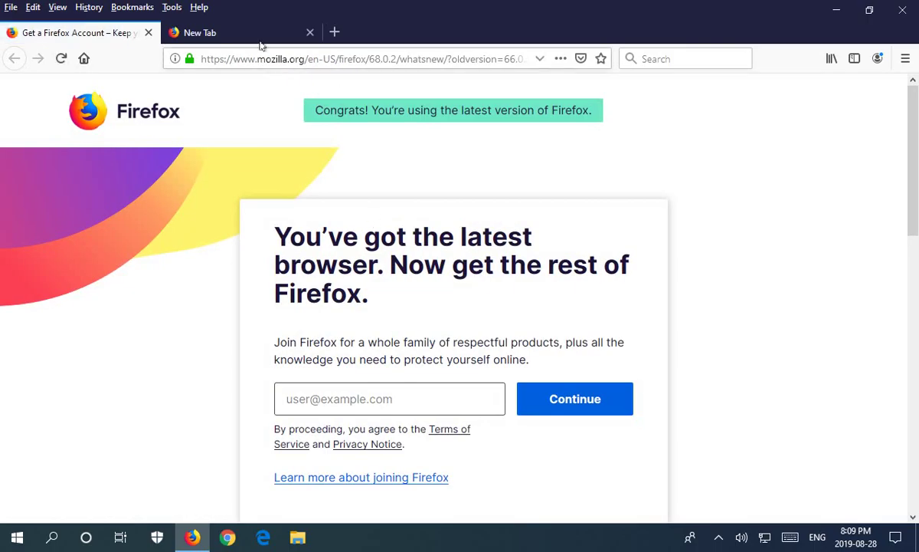
# - In Firefox, close the Firefox account page and search the web for "treesize"
pyautogui.click(148, 33)
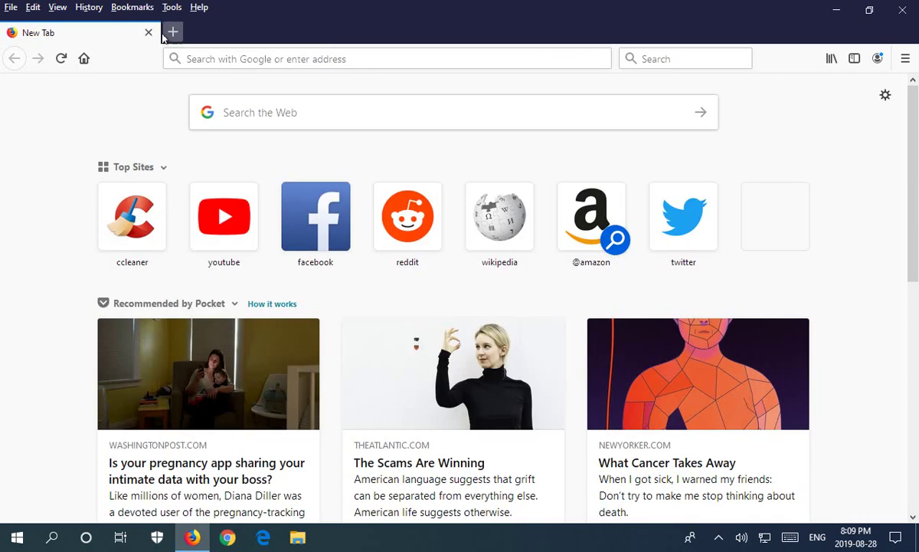
pyautogui.click(246, 115)
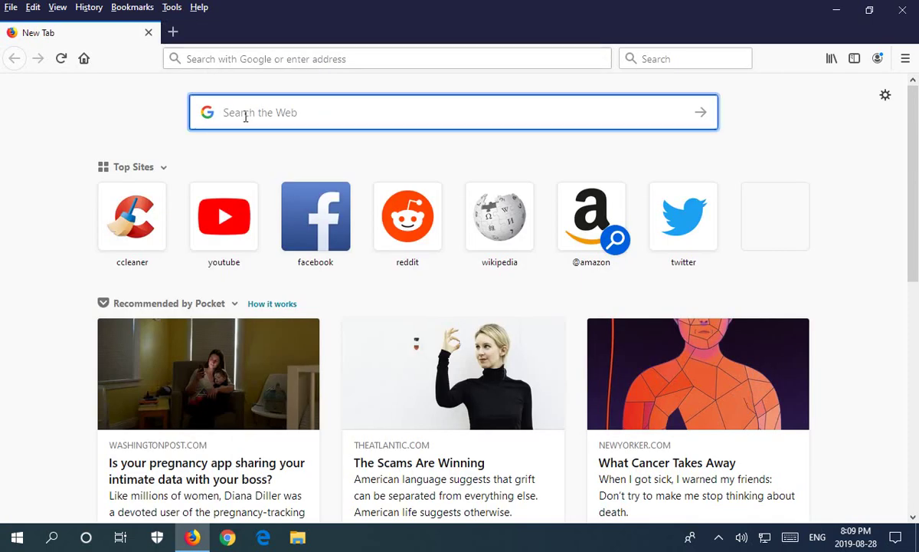
pyautogui.write('treesize')
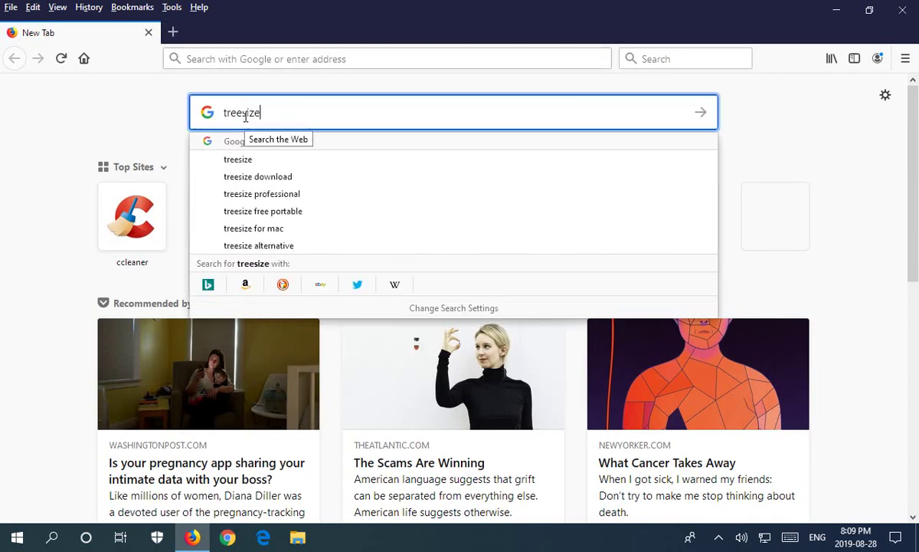
pyautogui.press('Return')
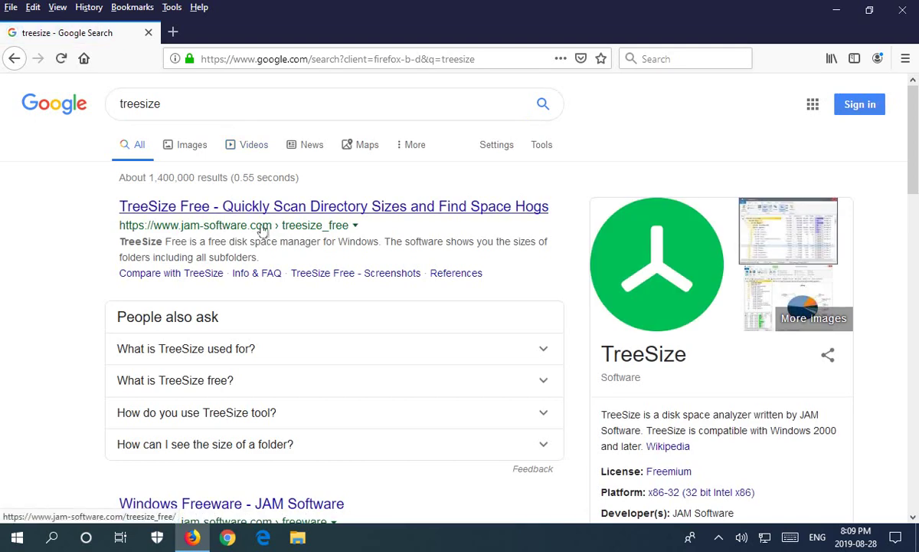
# - Download TreeSize Free for North America from the JAM Software website and save TreeSizeFreeSetup.exe
pyautogui.click(297, 212)
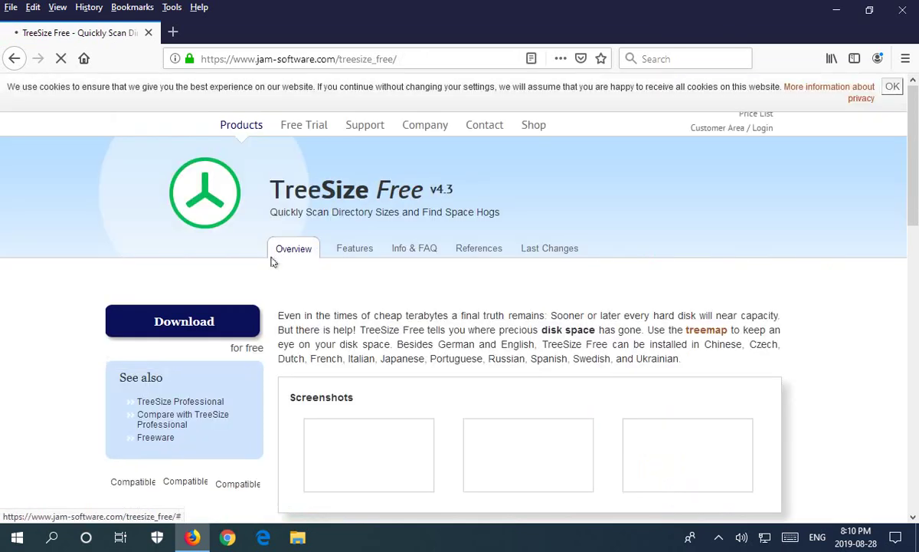
pyautogui.click(177, 322)
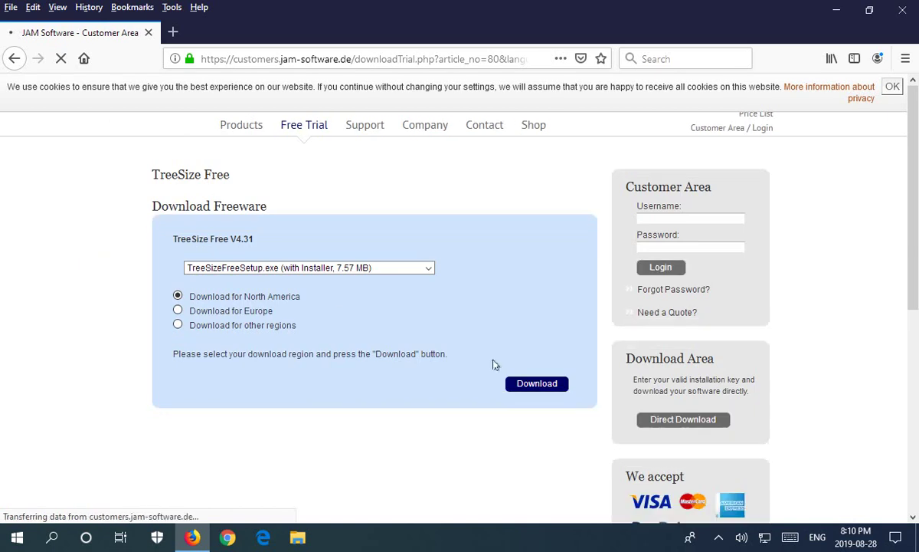
pyautogui.click(553, 385)
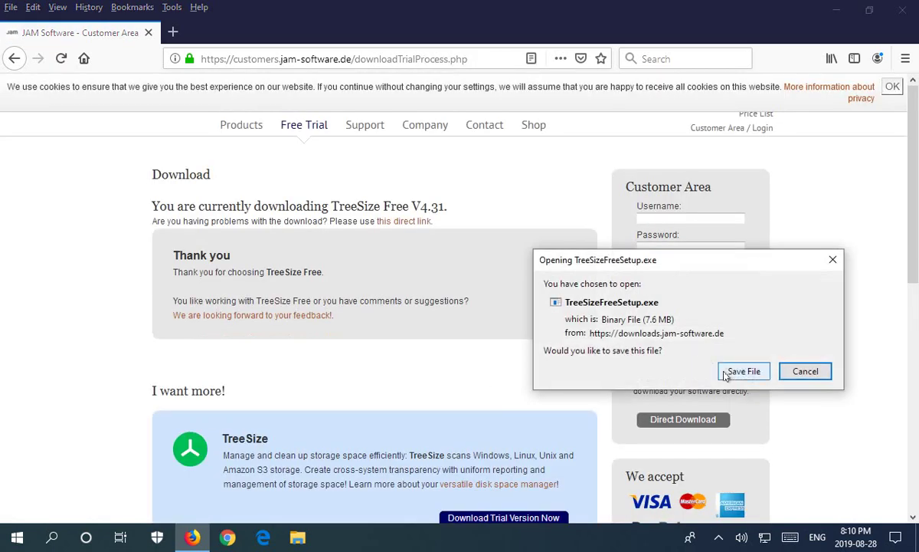
pyautogui.click(730, 374)
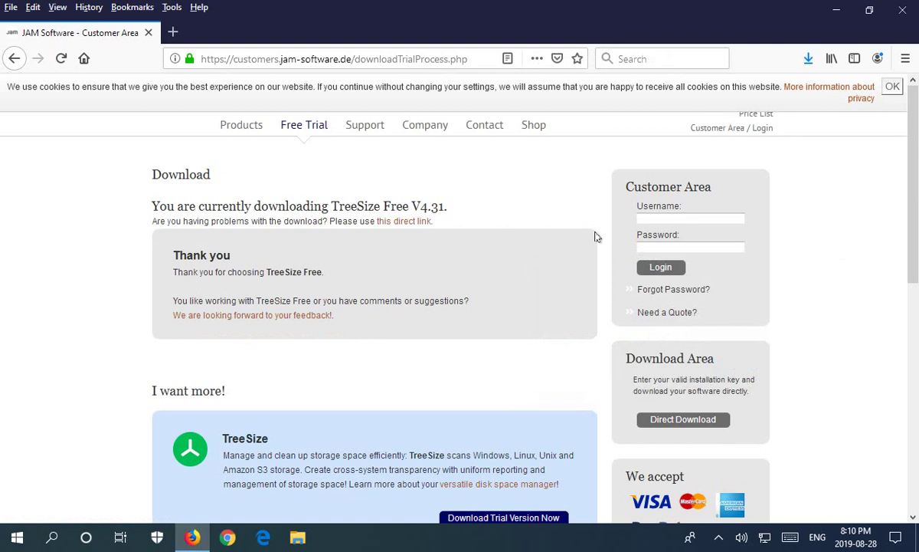
# - Run the downloaded TreeSizeFreeSetup.exe, allow it to make changes, minimise Firefox, and choose English as the setup language
pyautogui.click(809, 60)
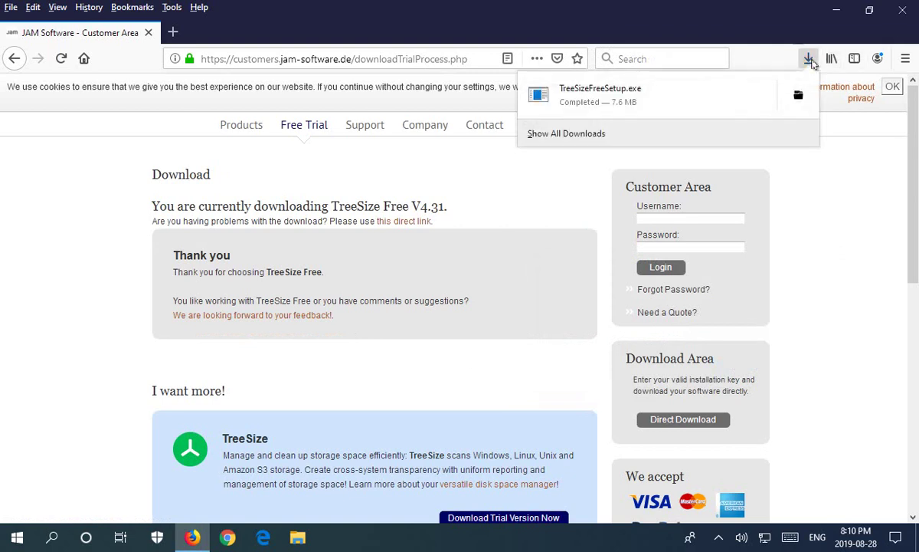
pyautogui.click(607, 92)
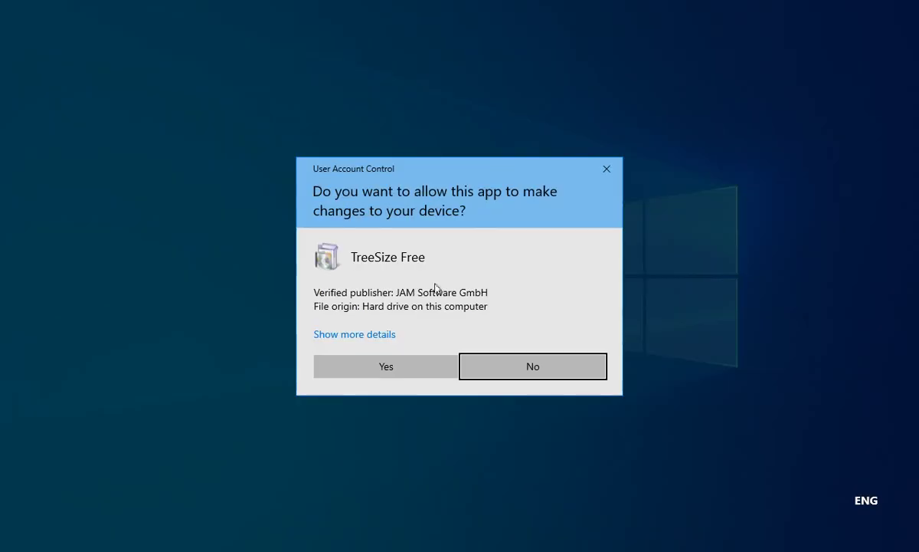
pyautogui.click(386, 370)
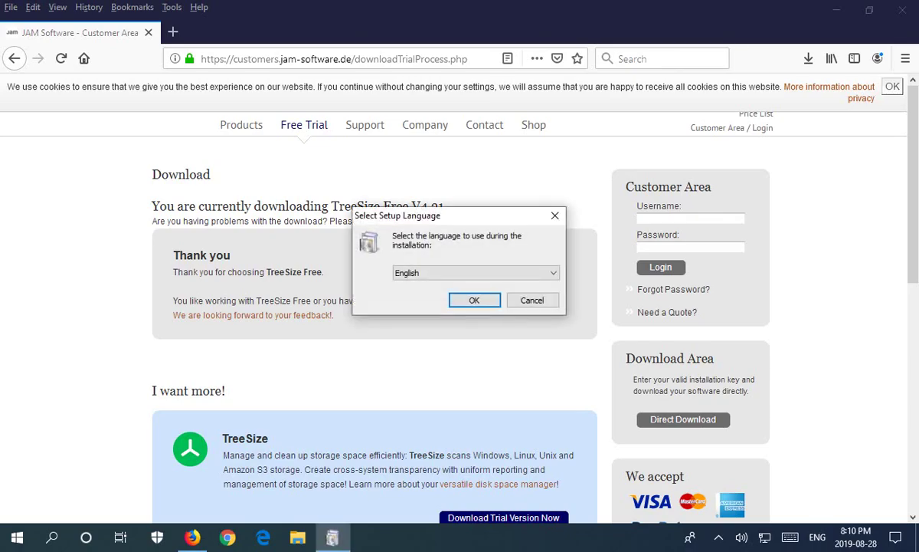
pyautogui.click(837, 9)
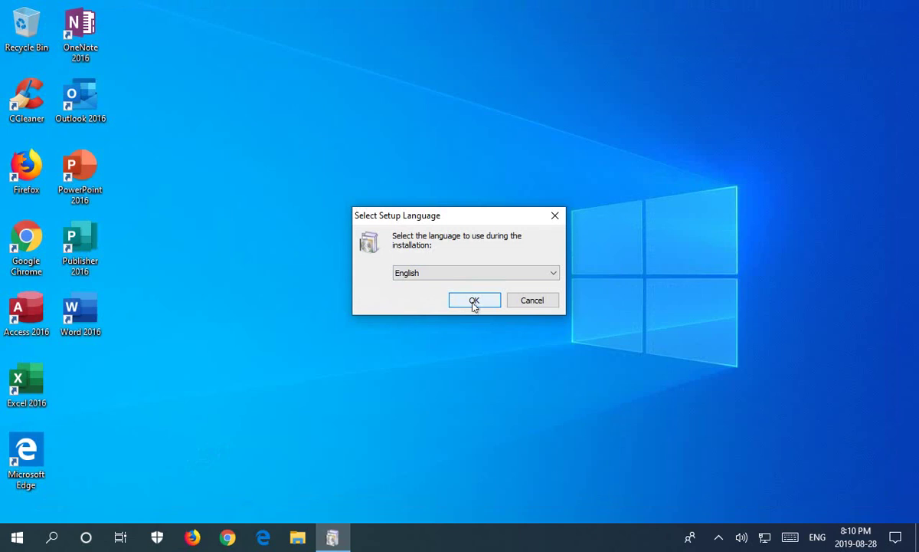
pyautogui.click(474, 302)
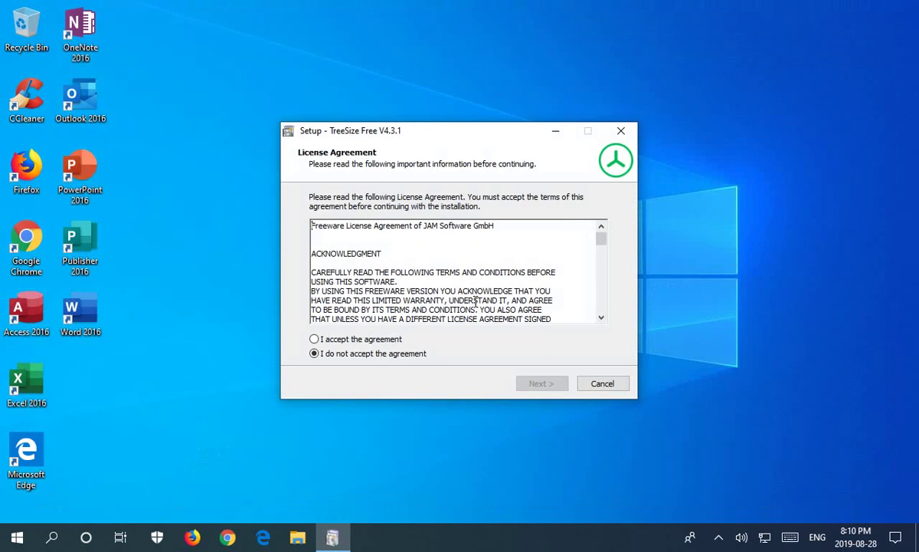
# - Accept the TreeSize Free license agreement and install it with the default folder and additional tasks
pyautogui.click(325, 341)
pyautogui.click(549, 386)
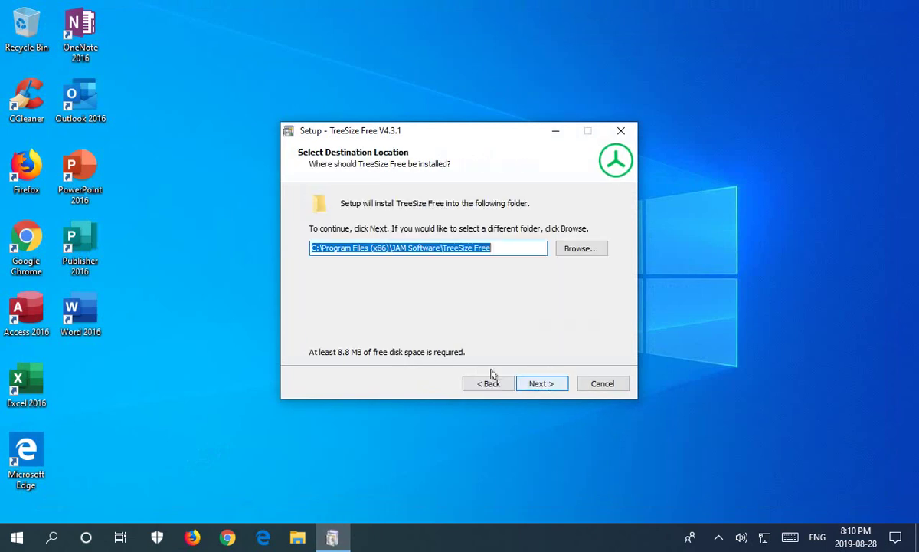
pyautogui.click(538, 385)
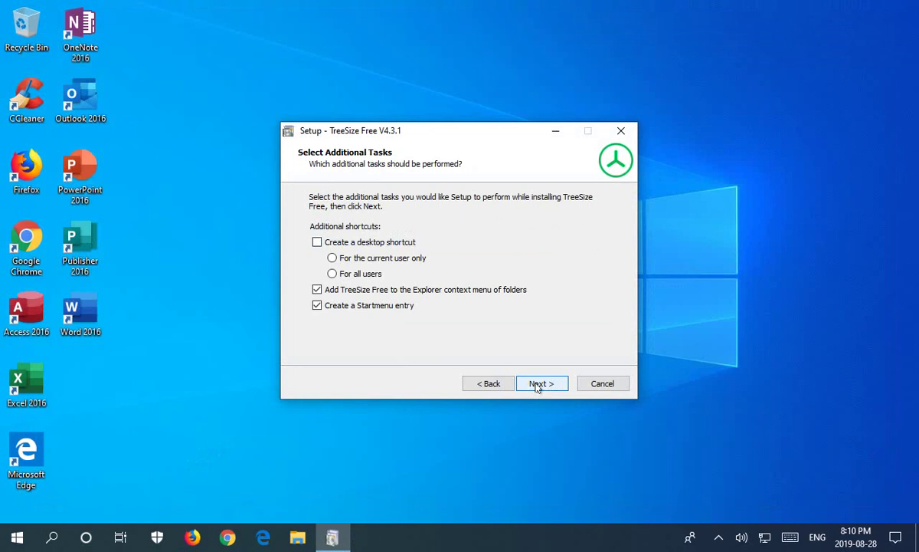
pyautogui.click(538, 385)
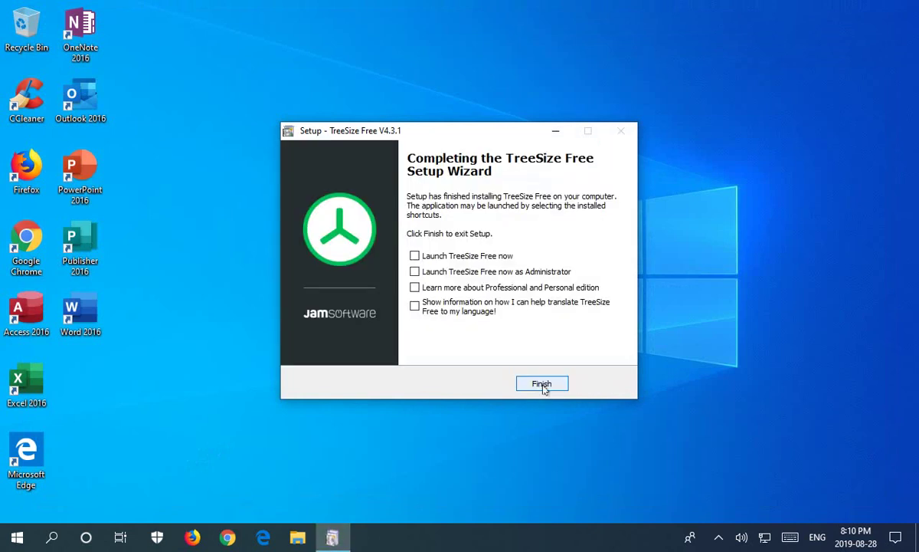
# - Finish the TreeSize Free setup, switch to File Explorer, and scan Local Disk (C:) under This PC with TreeSize Free
pyautogui.click(543, 385)
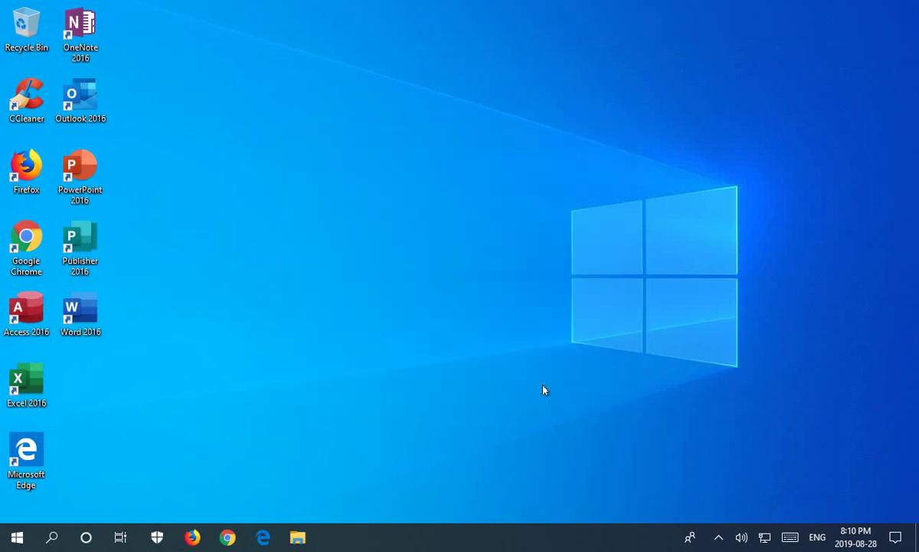
pyautogui.click(299, 530)
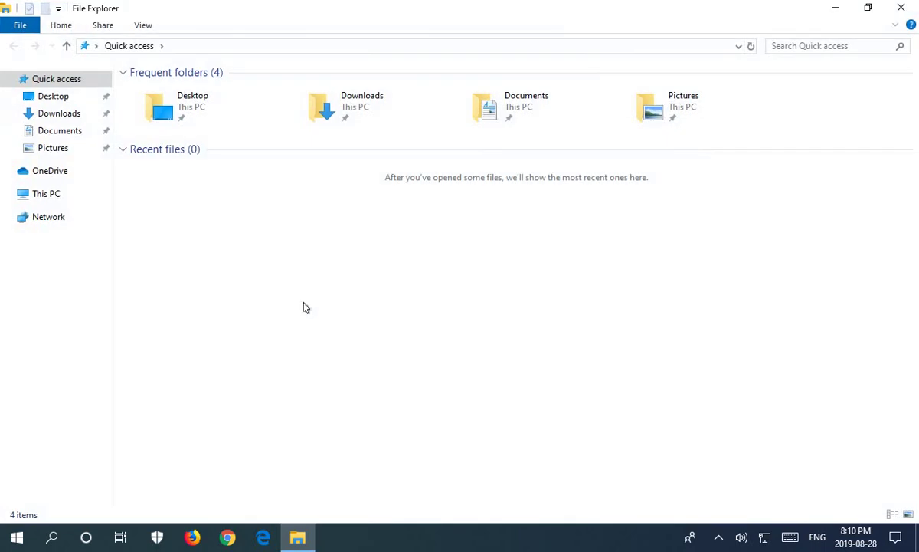
pyautogui.click(46, 195)
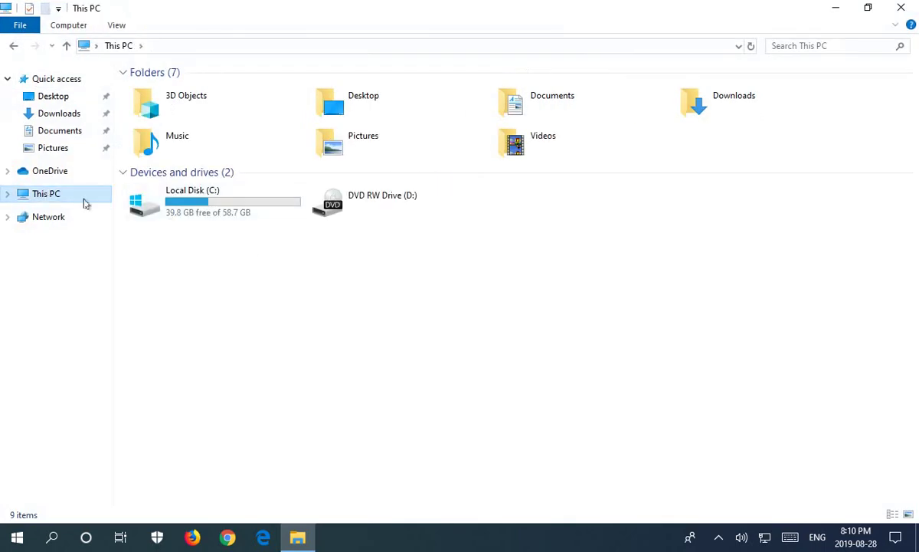
pyautogui.click(190, 204)
pyautogui.rightClick(190, 204)
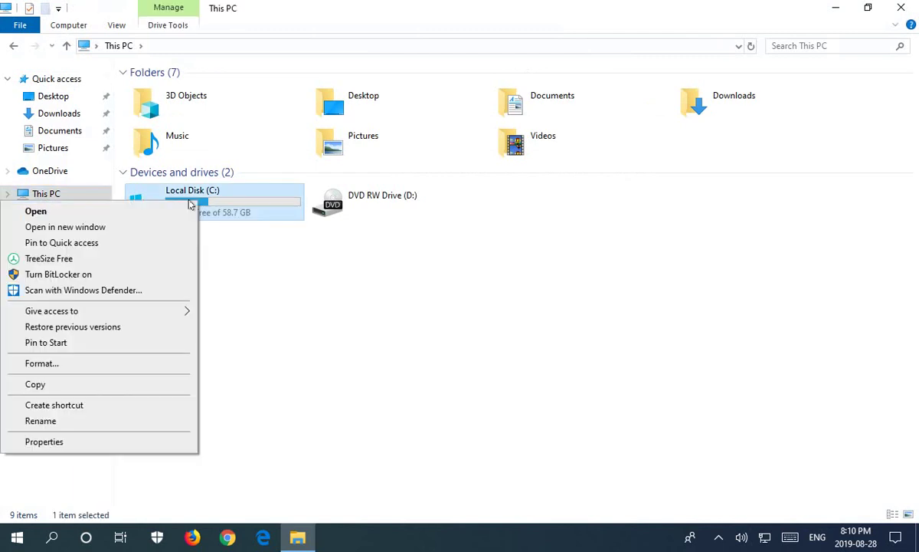
pyautogui.click(65, 264)
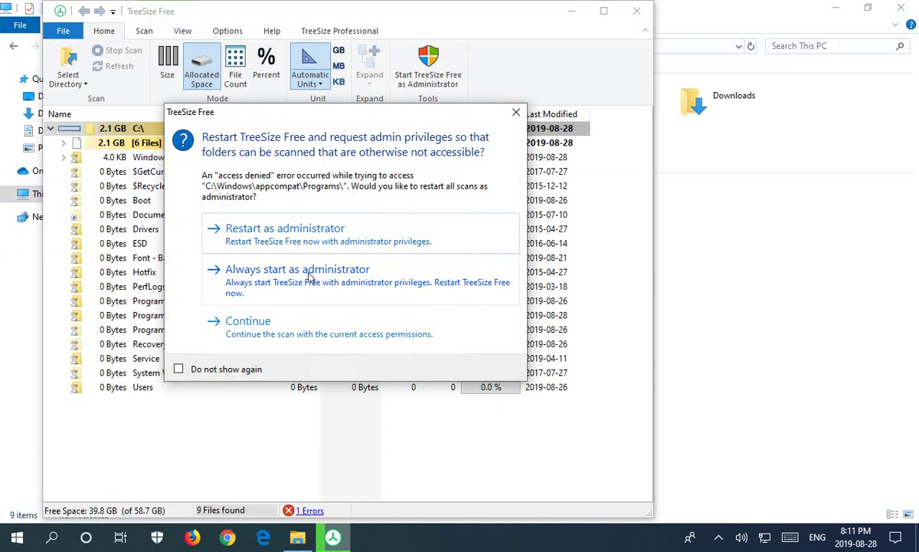
# - Set TreeSize Free to always start as administrator, allow it to make changes, close File Explorer and maximise the TreeSize window
pyautogui.click(310, 277)
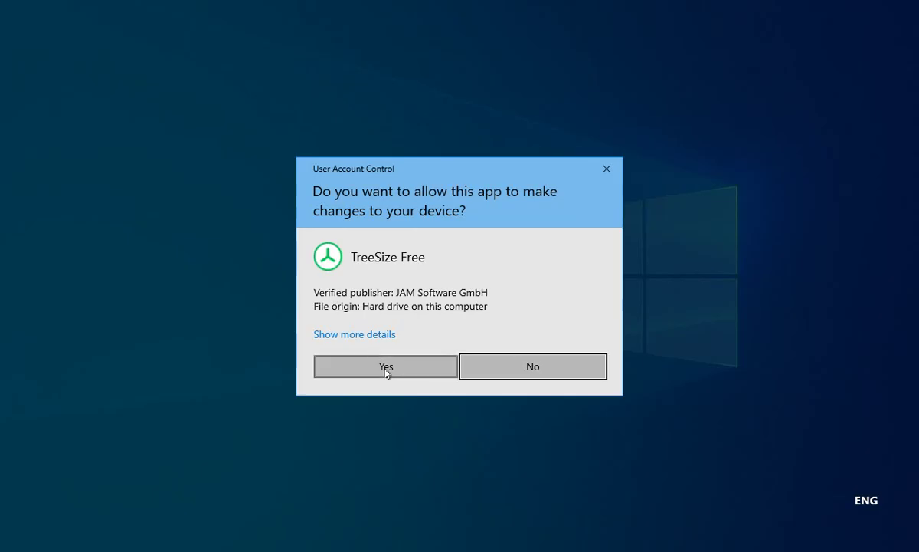
pyautogui.click(386, 367)
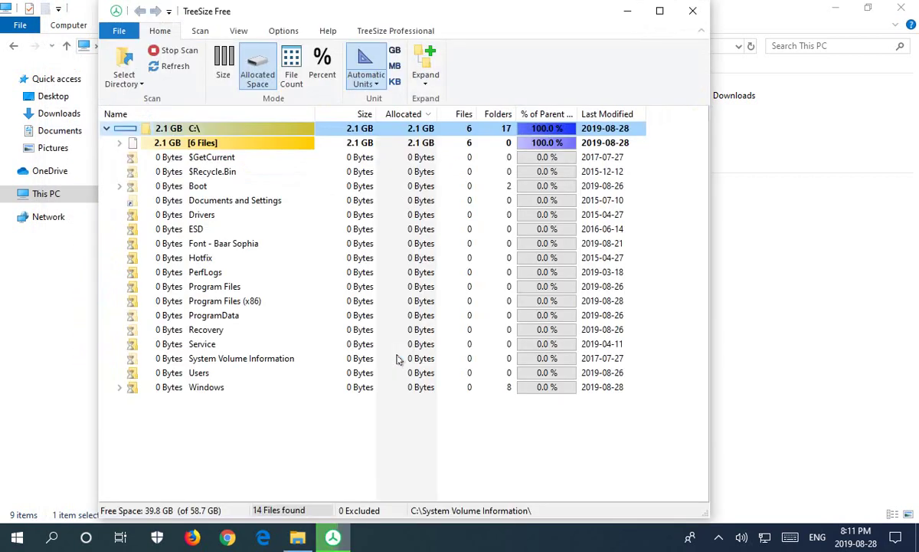
pyautogui.click(908, 8)
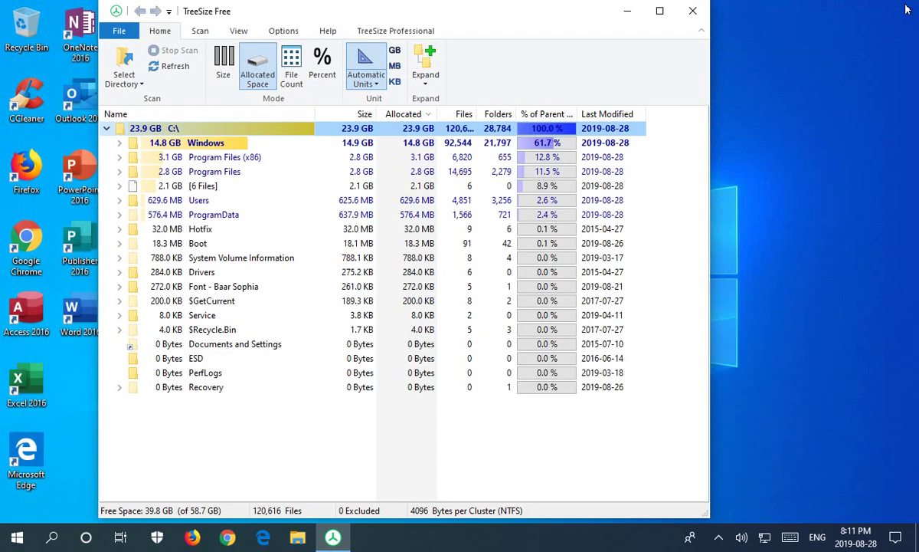
pyautogui.click(660, 11)
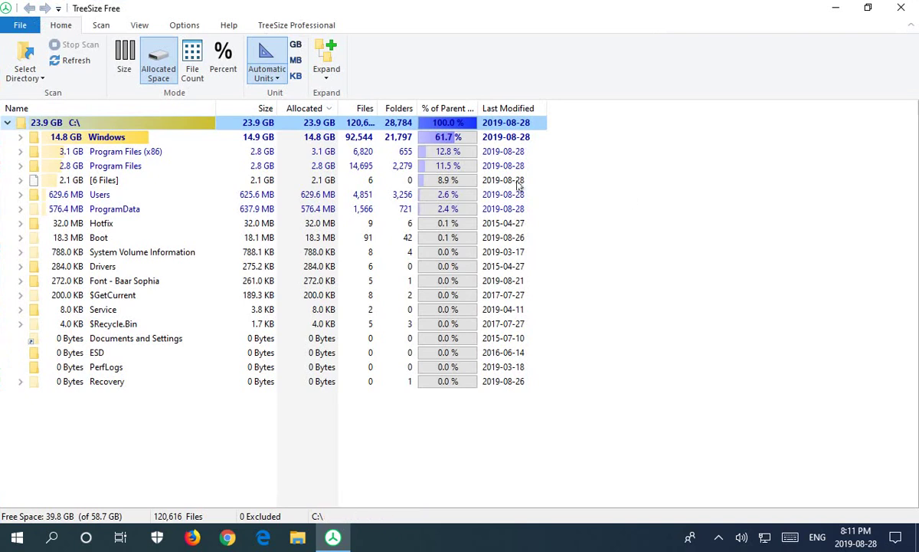
# - Expand the Windows folder on C: to examine the sizes of its subfolders such as WinSxS, and collapse it
pyautogui.moveTo(235, 138)
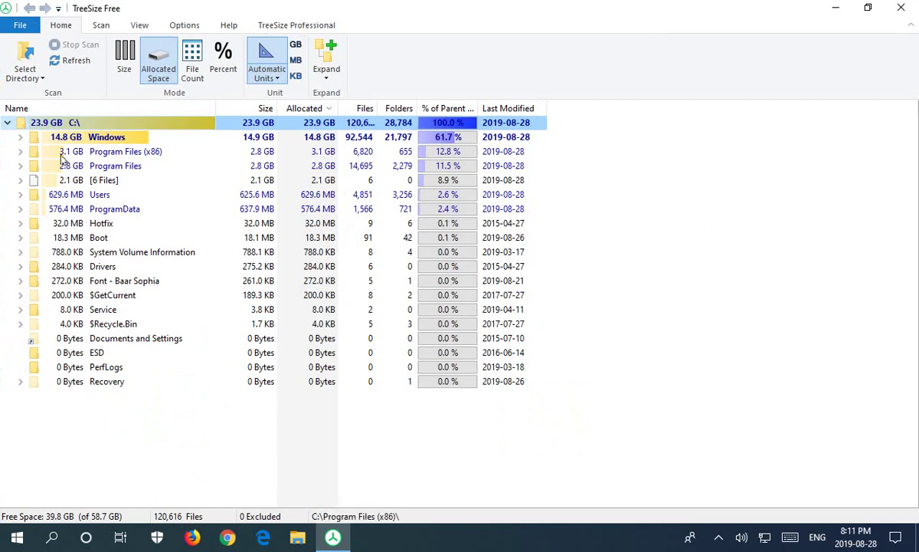
pyautogui.click(21, 137)
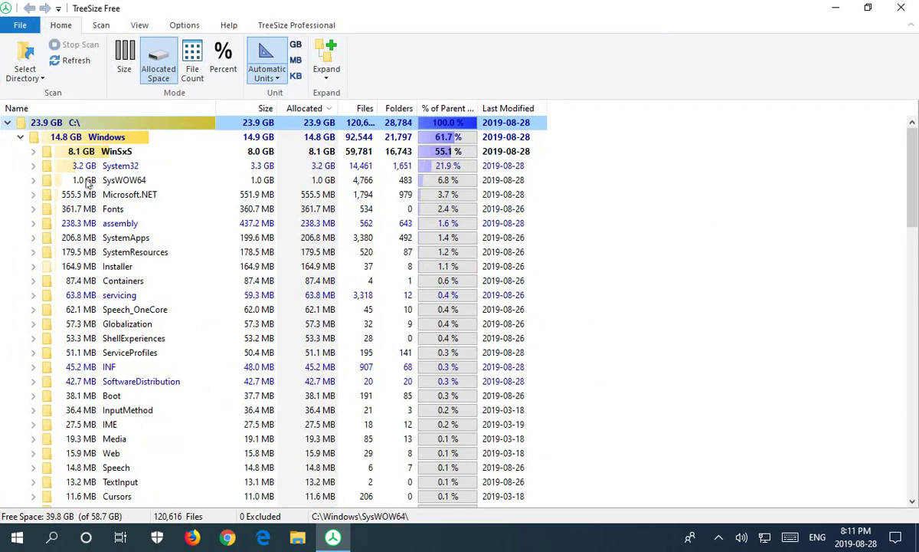
pyautogui.moveTo(53, 199)
pyautogui.moveTo(66, 152)
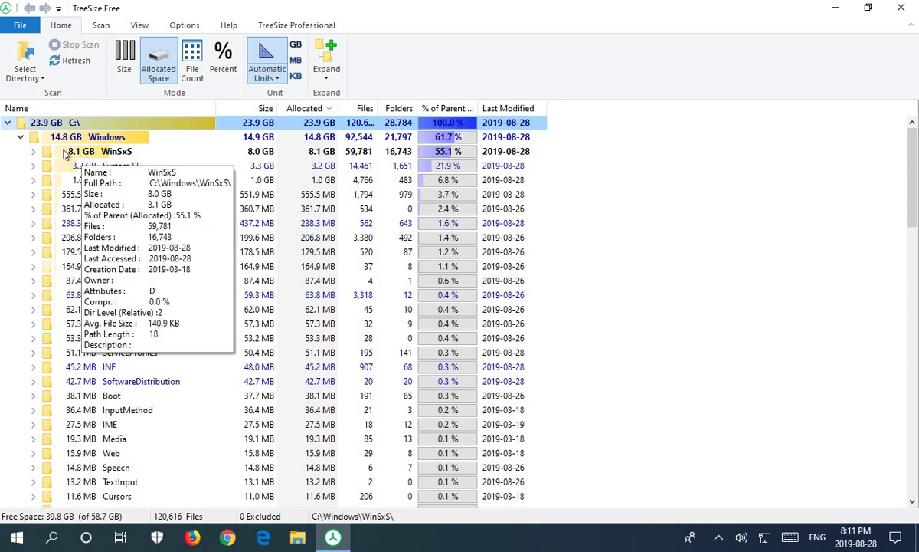
pyautogui.moveTo(106, 140)
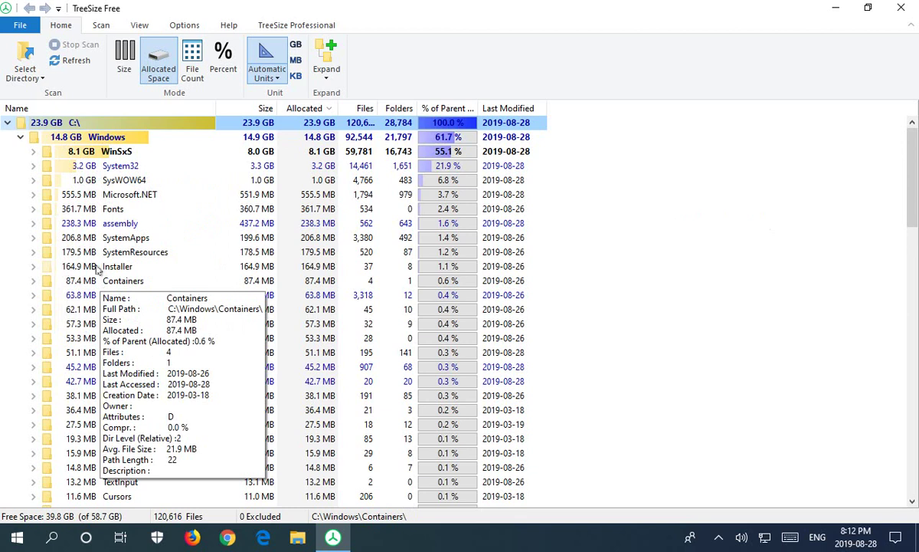
pyautogui.click(20, 139)
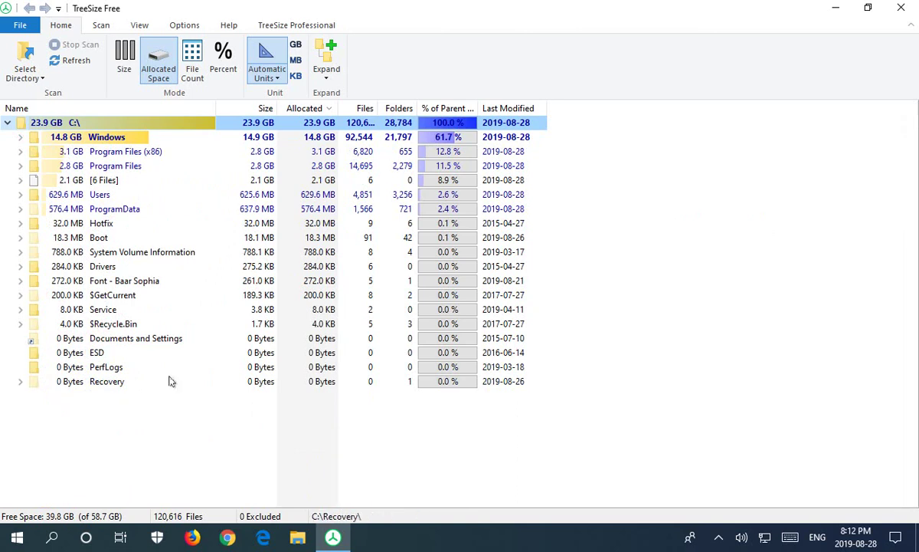
# - Expand Users down through Owner, AppData and Local to examine which folders take up space, and collapse Users
pyautogui.moveTo(2, 230)
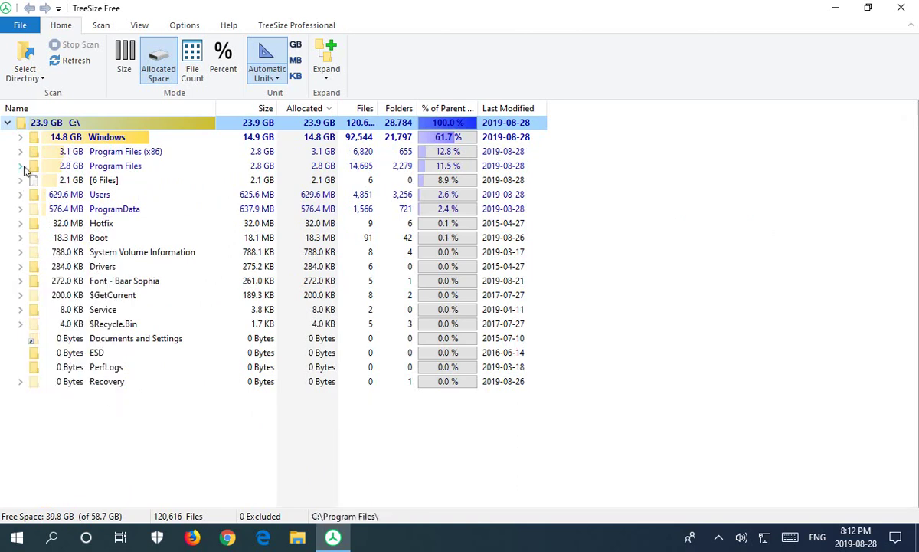
pyautogui.moveTo(23, 157)
pyautogui.click(21, 194)
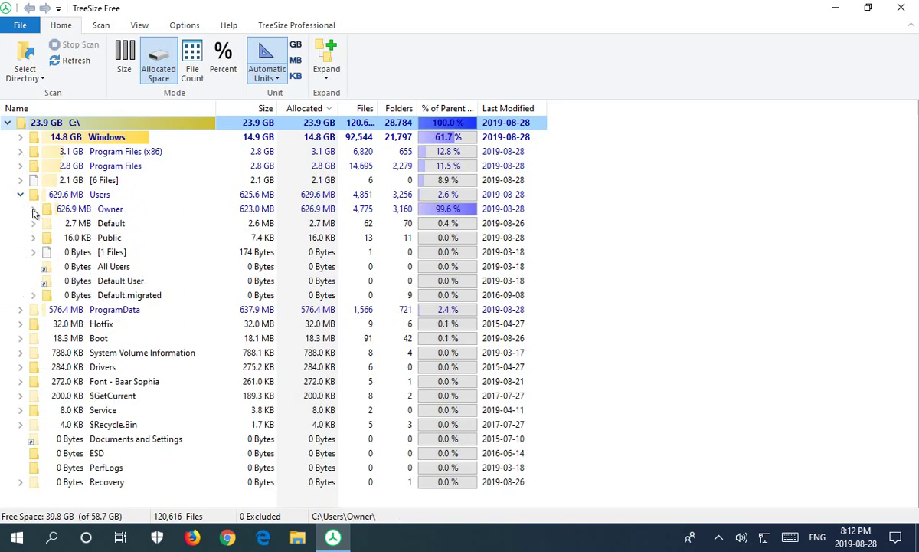
pyautogui.click(33, 208)
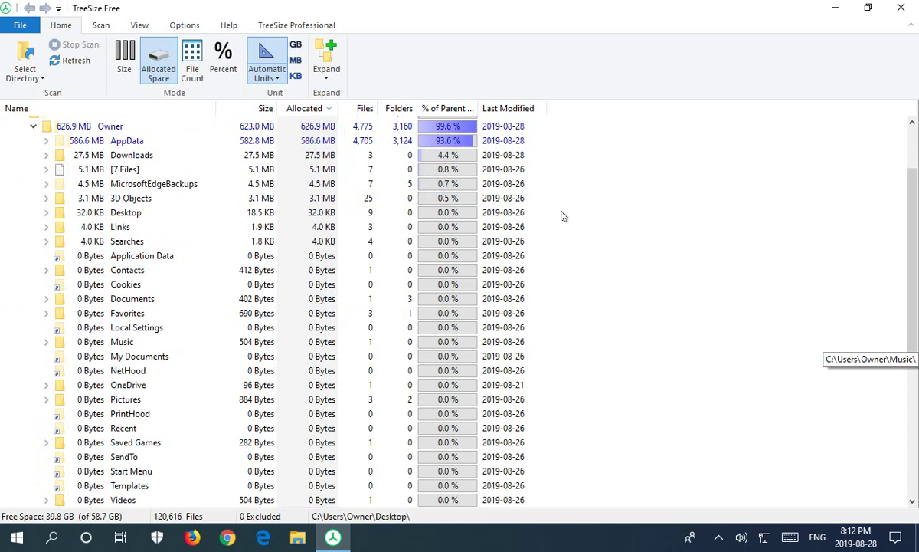
pyautogui.scroll(2, 92, 253)
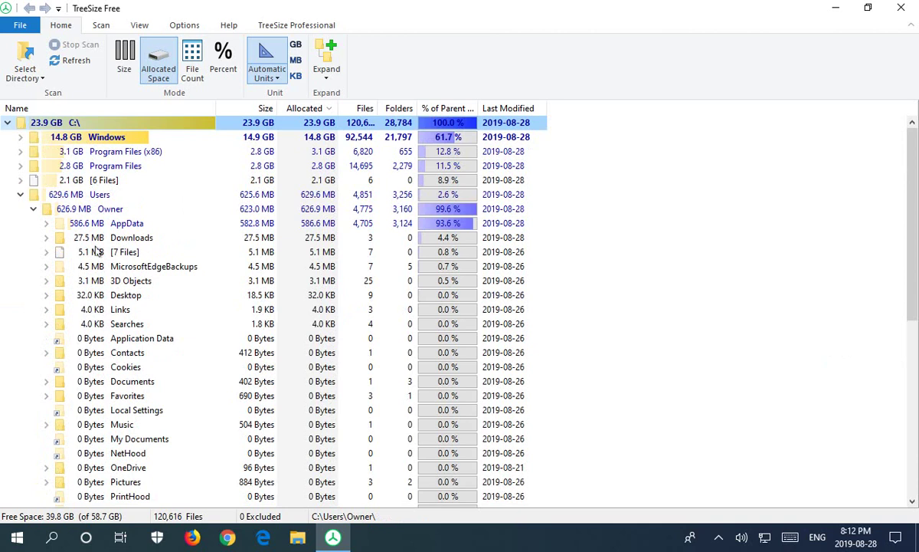
pyautogui.click(46, 224)
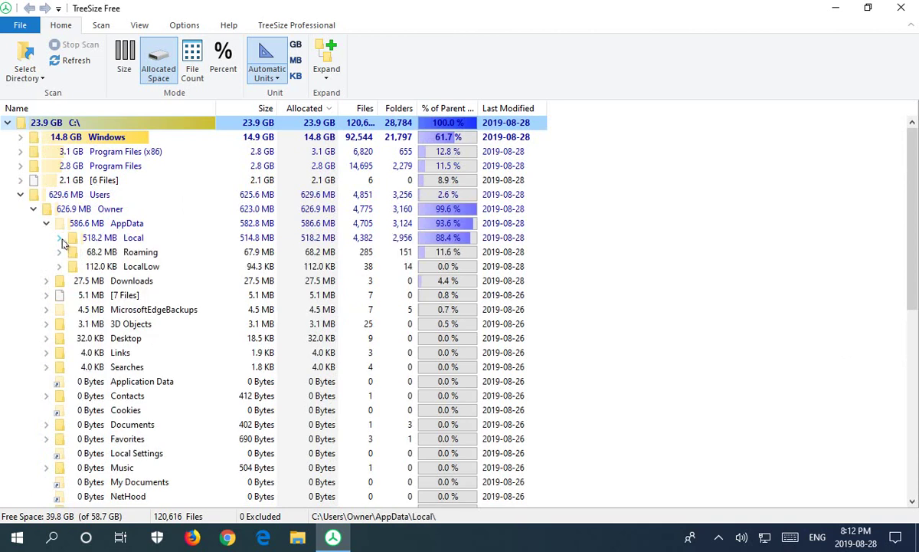
pyautogui.click(59, 238)
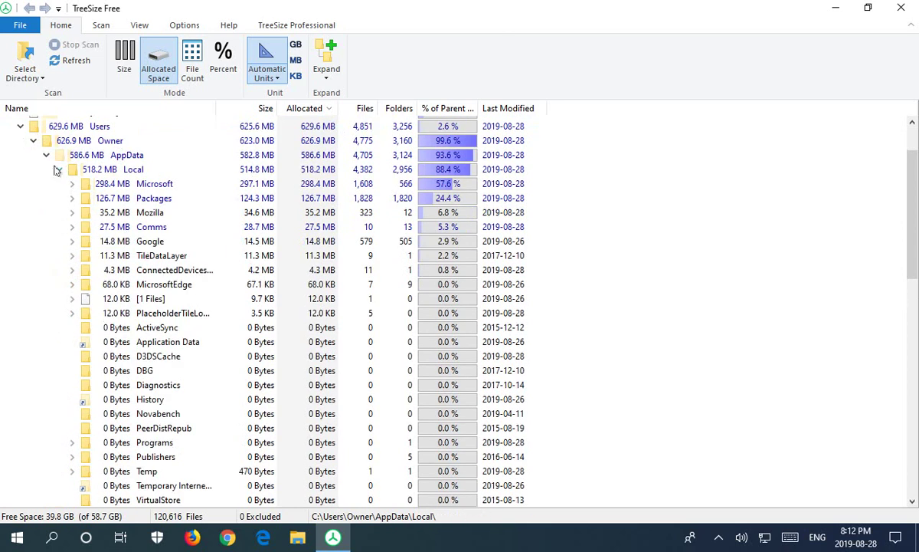
pyautogui.scroll(1, 113, 244)
pyautogui.scroll(1, 113, 246)
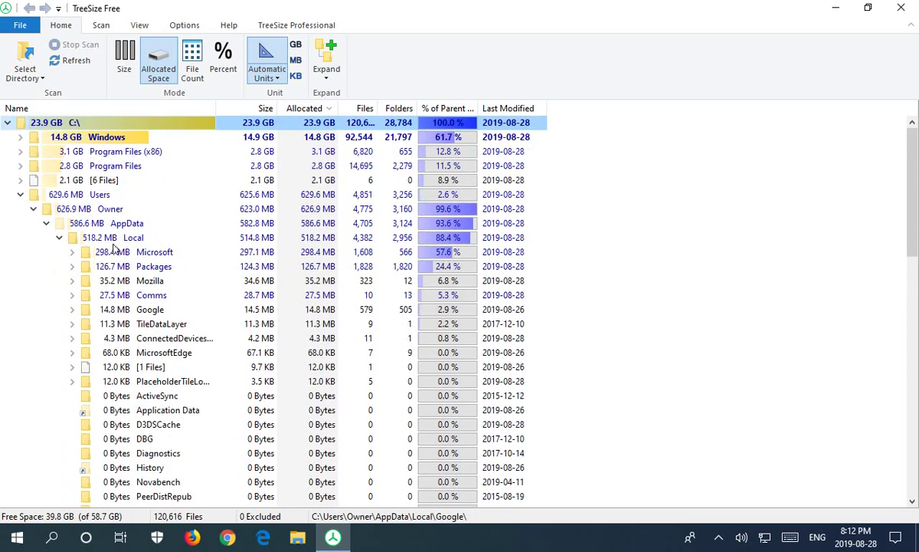
pyautogui.scroll(-12, 114, 247)
pyautogui.scroll(12, 113, 246)
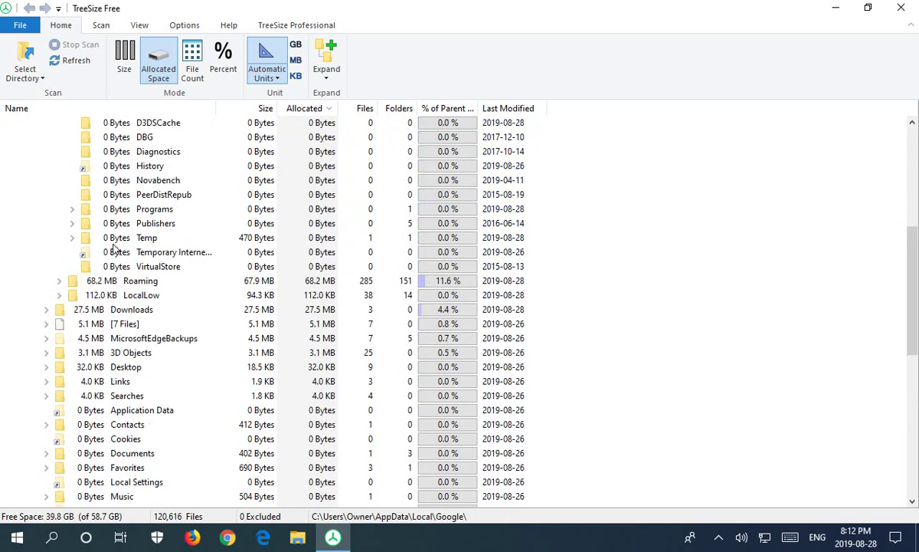
pyautogui.click(23, 196)
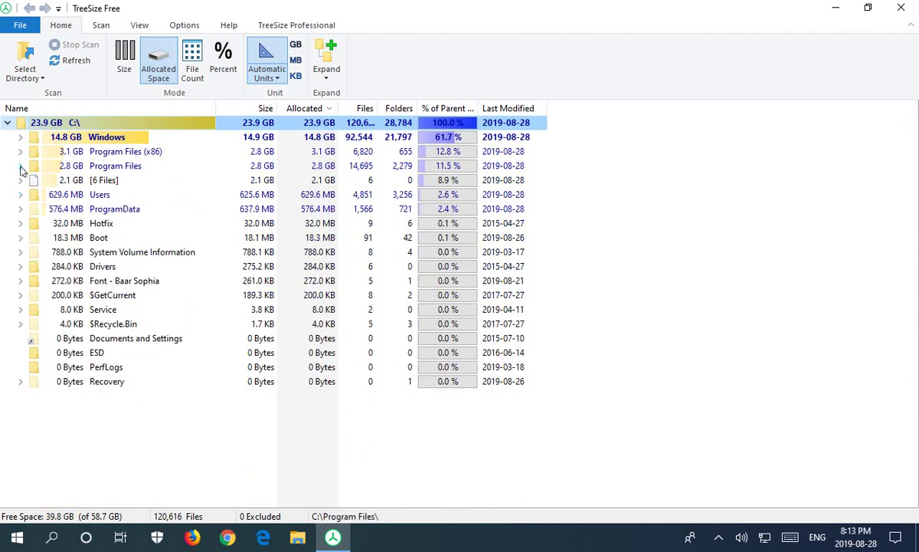
# - Expand Program Files, widen the Name column to examine the full folder names and sizes, and close TreeSize Free
pyautogui.click(20, 166)
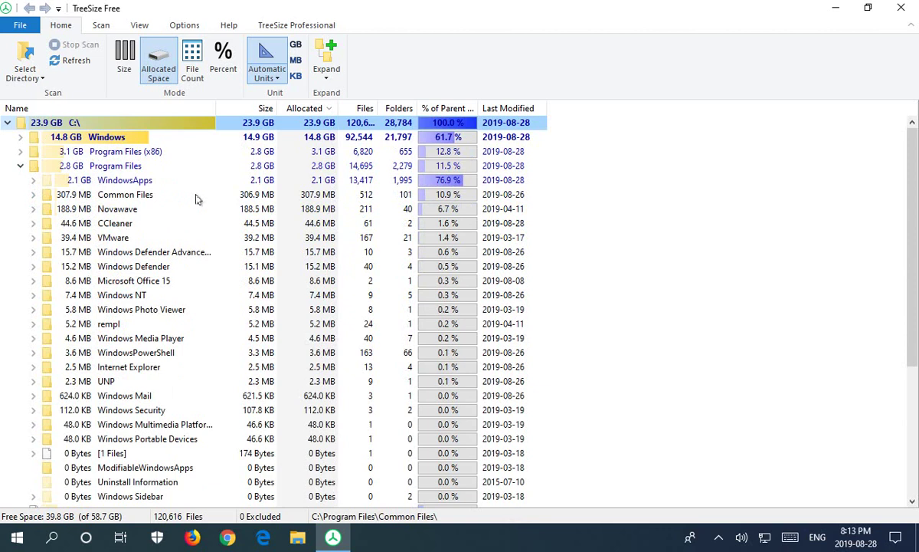
pyautogui.moveTo(196, 199)
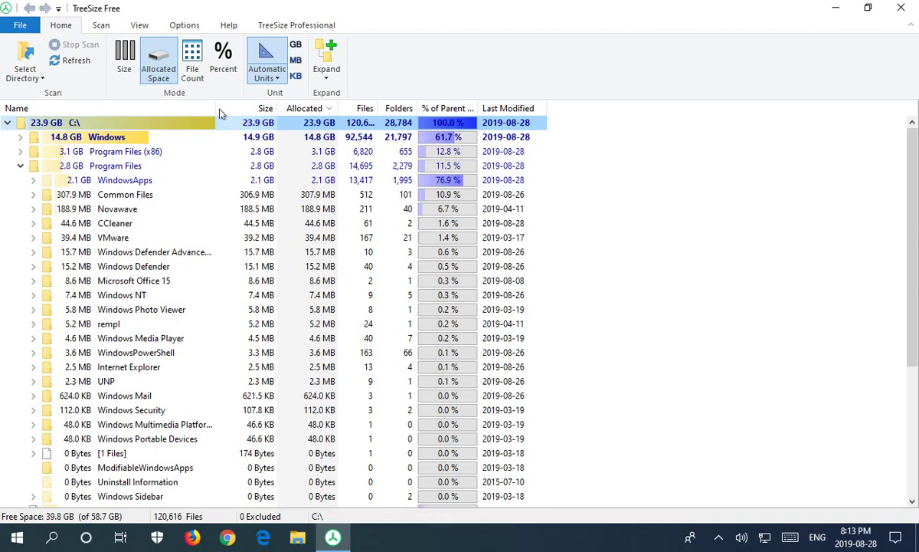
pyautogui.moveTo(215, 108); pyautogui.dragTo(304, 109)
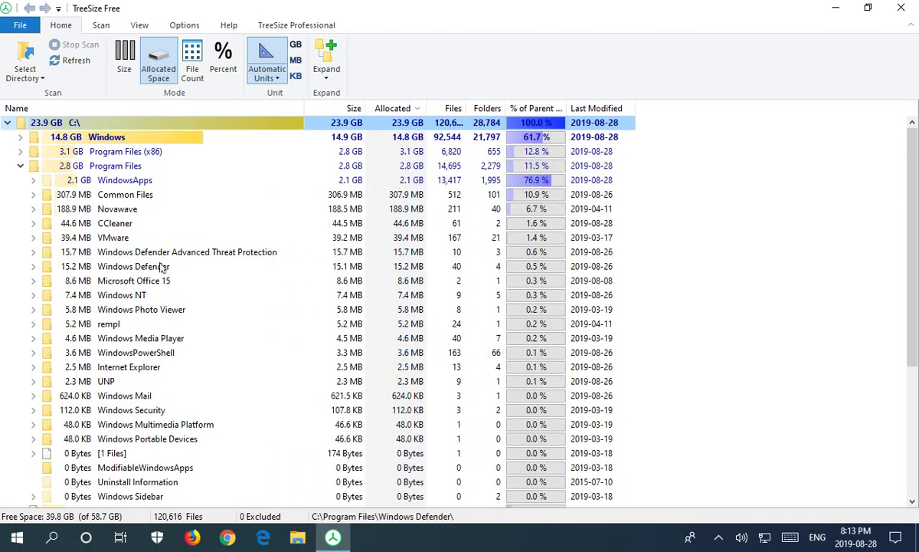
pyautogui.moveTo(483, 268)
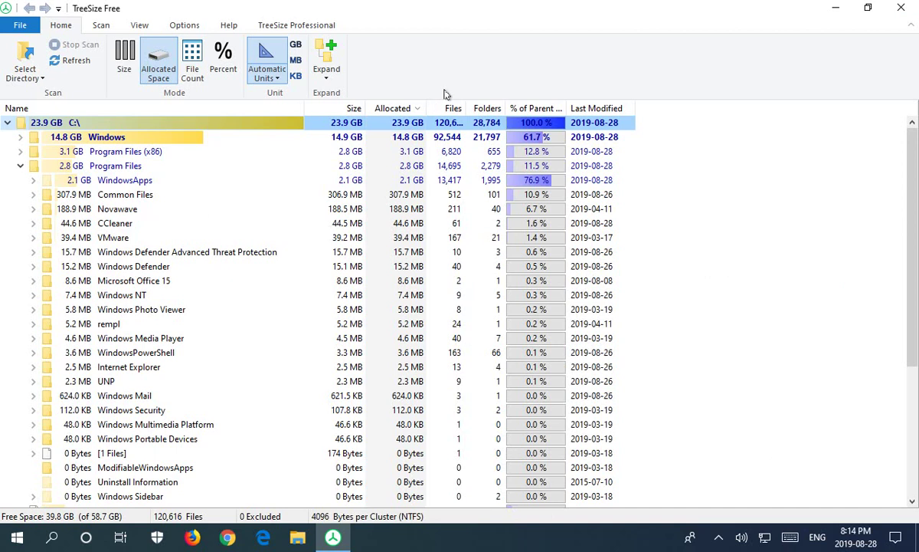
pyautogui.click(901, 7)
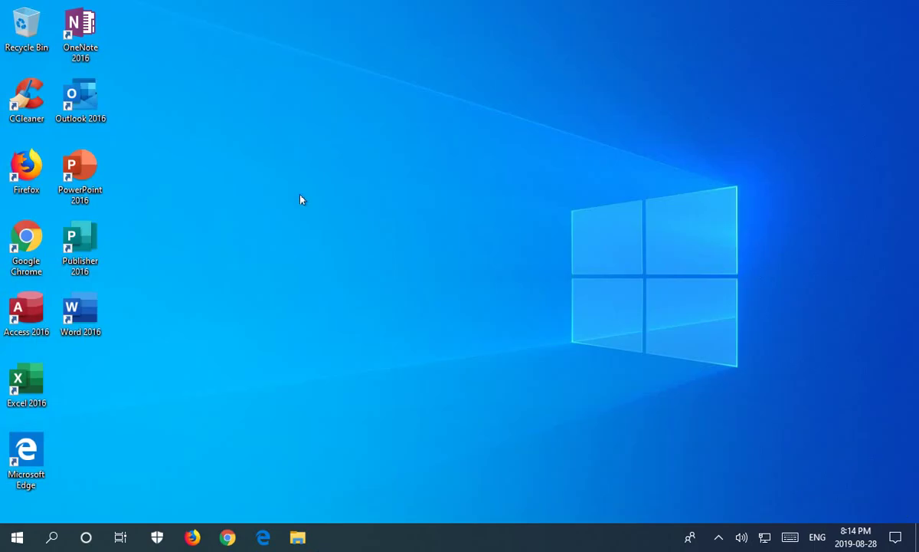